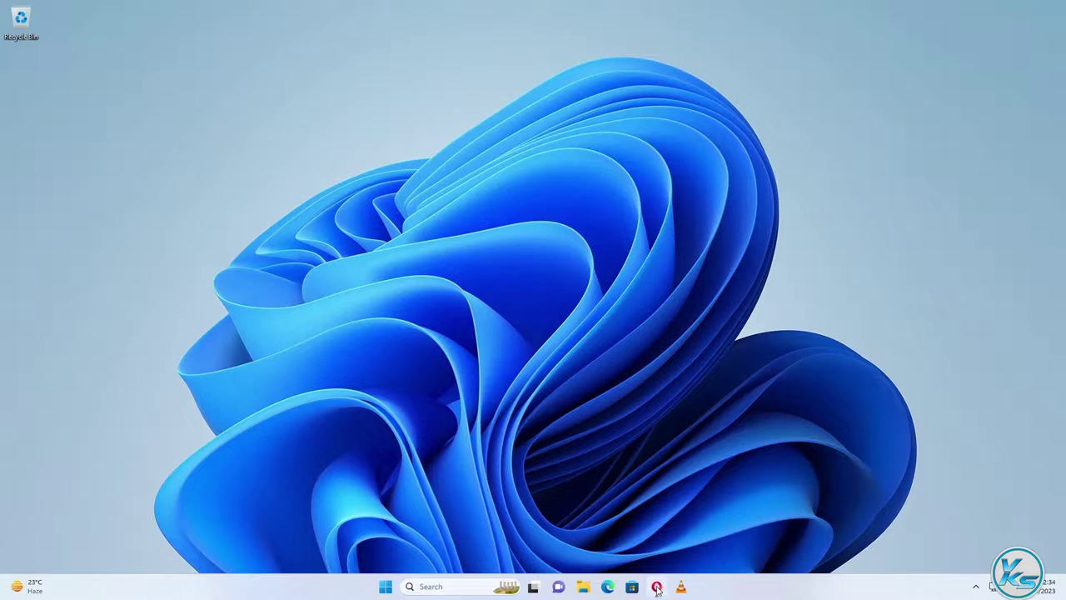
# Open the Google homepage in the Opera browser.
pyautogui.click(657, 587)
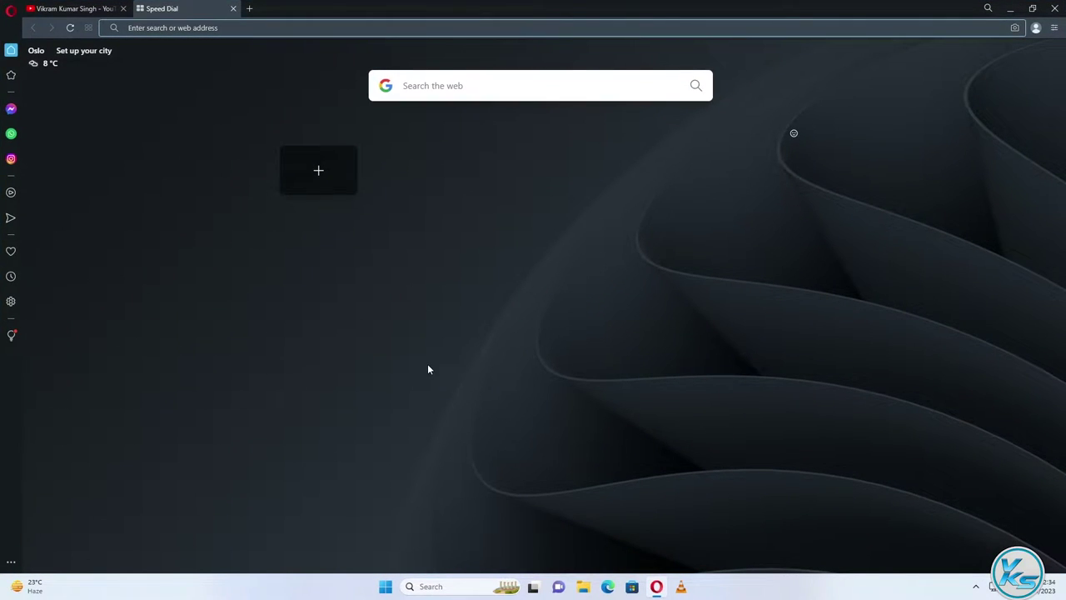
pyautogui.write('go')
pyautogui.press('Return')
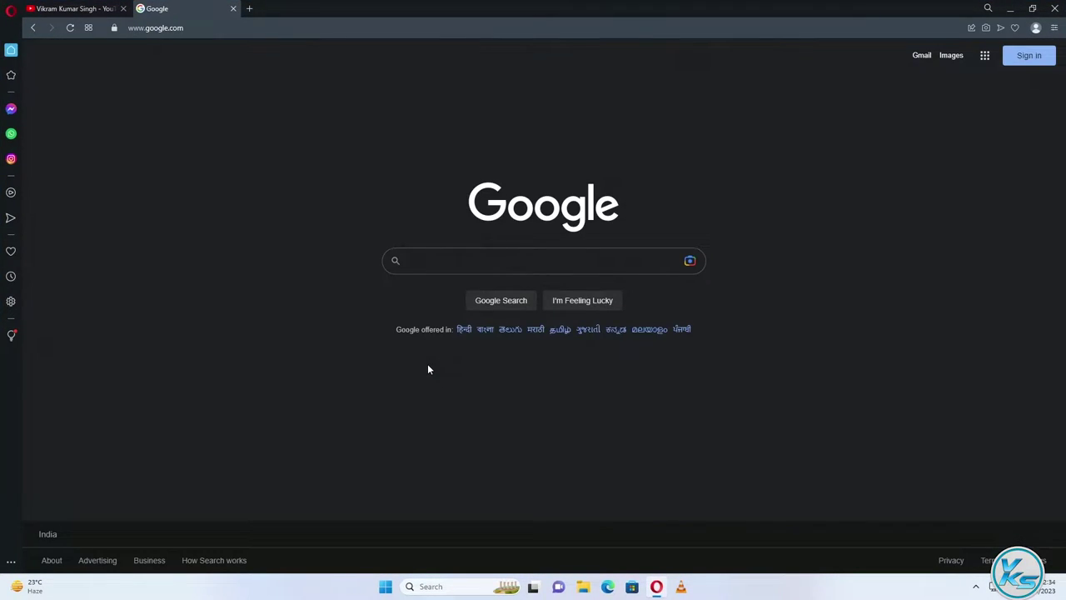
# Search Google for "nvidia driver download" and open the NVIDIA Driver Downloads result.
pyautogui.write('nvi')
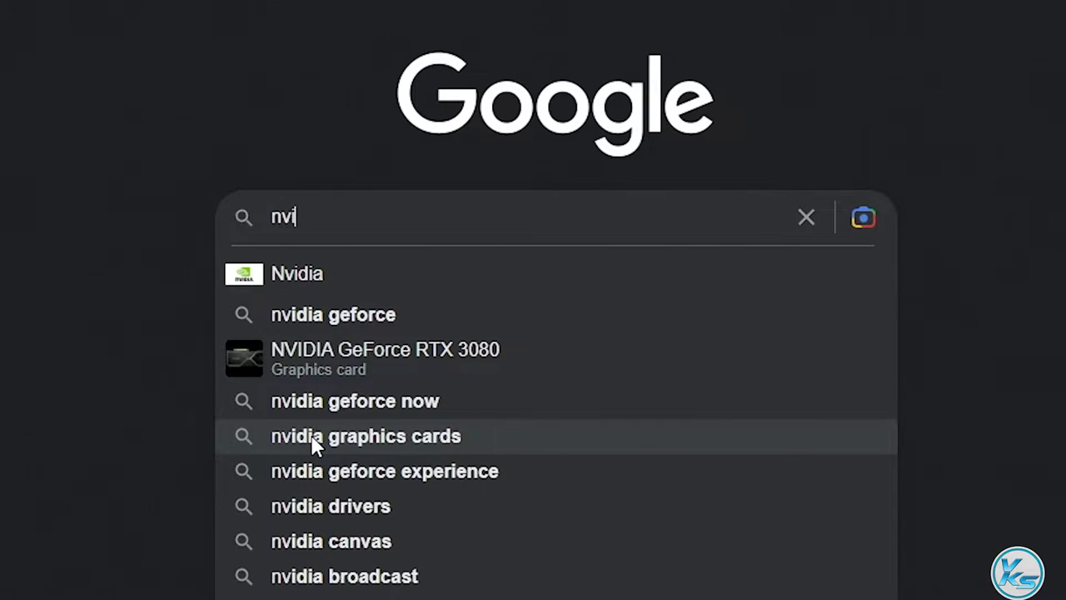
pyautogui.write('da driver d')
pyautogui.press('Up')
pyautogui.press('Up')
pyautogui.press('Up')
pyautogui.press('Up')
pyautogui.press('Up')
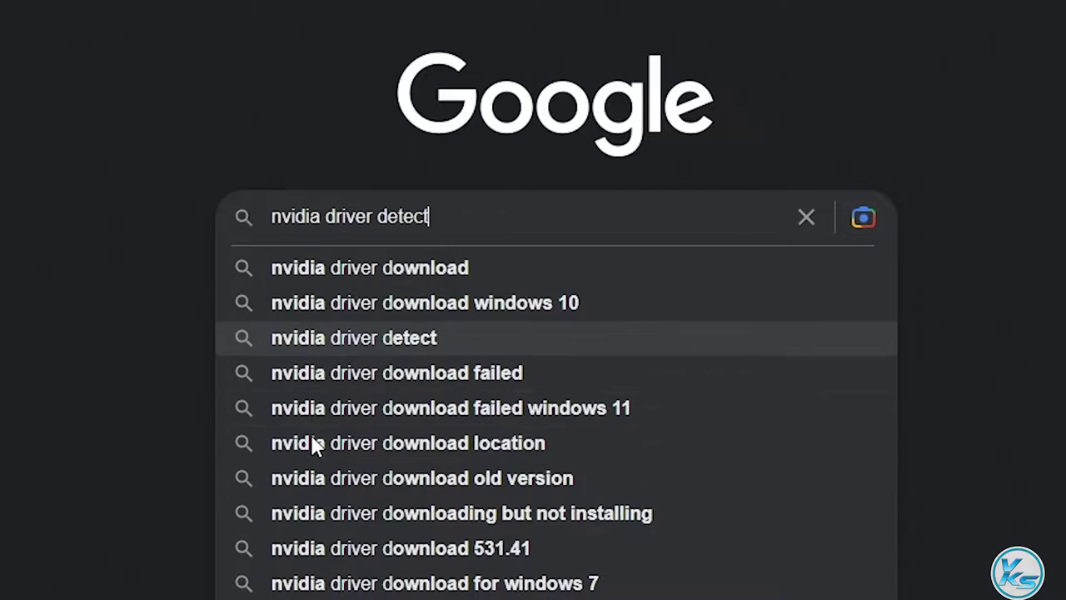
pyautogui.press('Return')
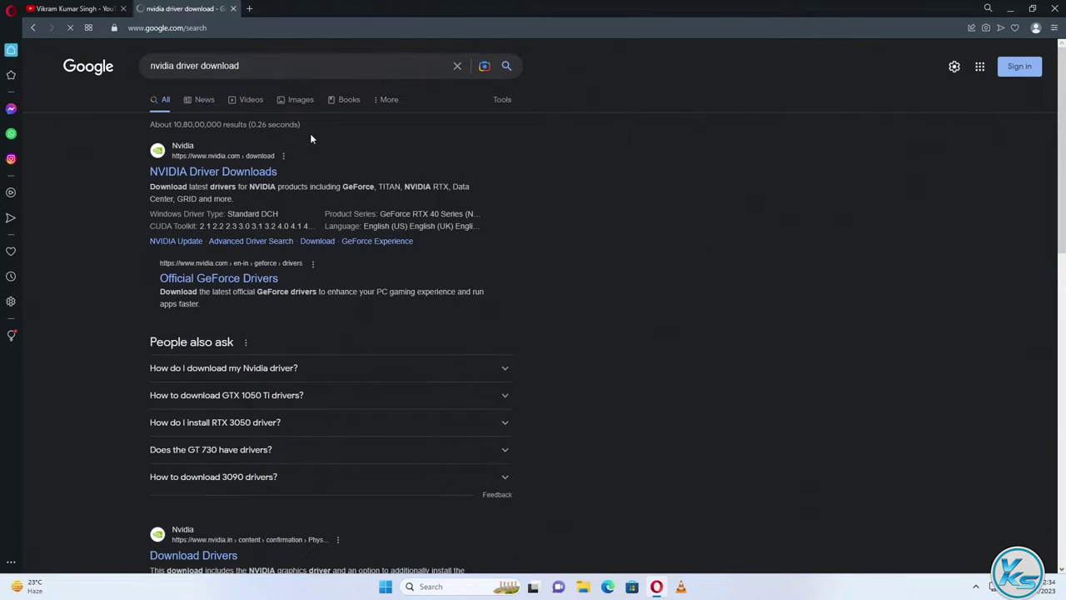
pyautogui.click(222, 175)
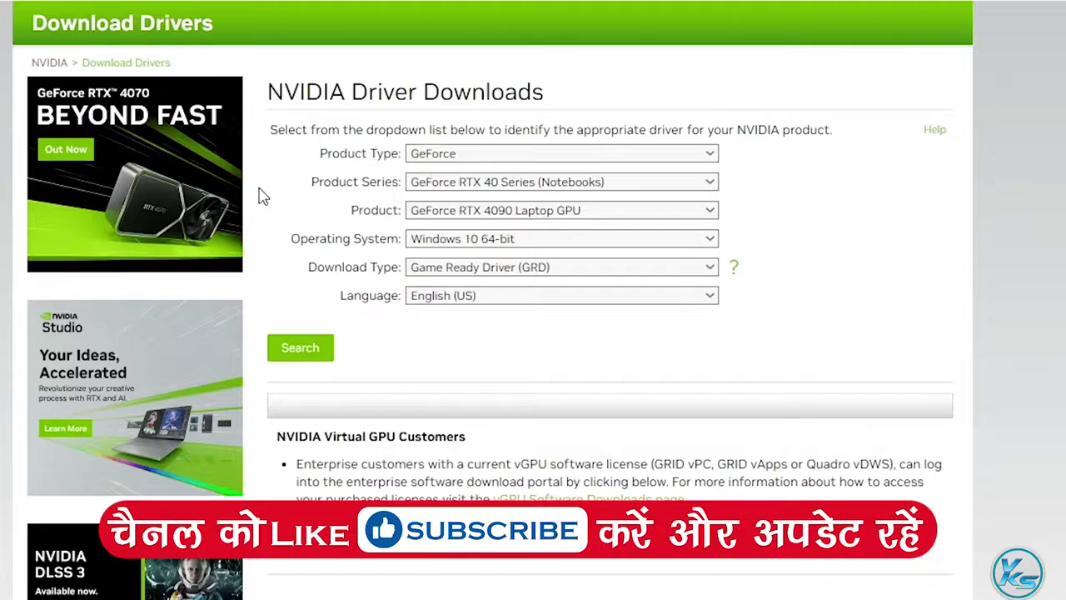
# Choose GeForce as the product type for the driver search.
pyautogui.click(437, 158)
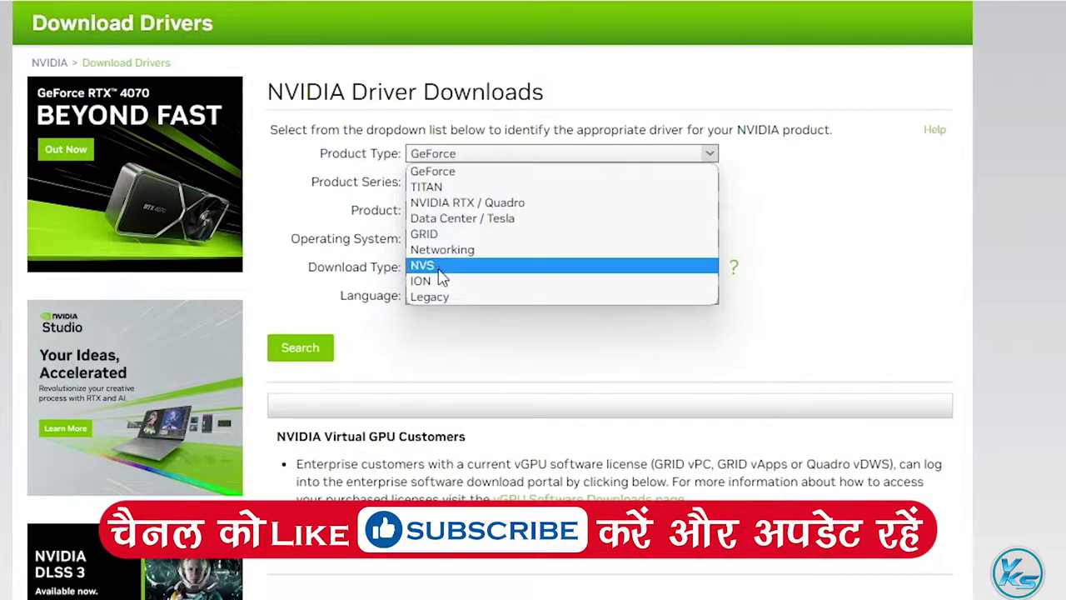
pyautogui.click(452, 175)
pyautogui.click(463, 157)
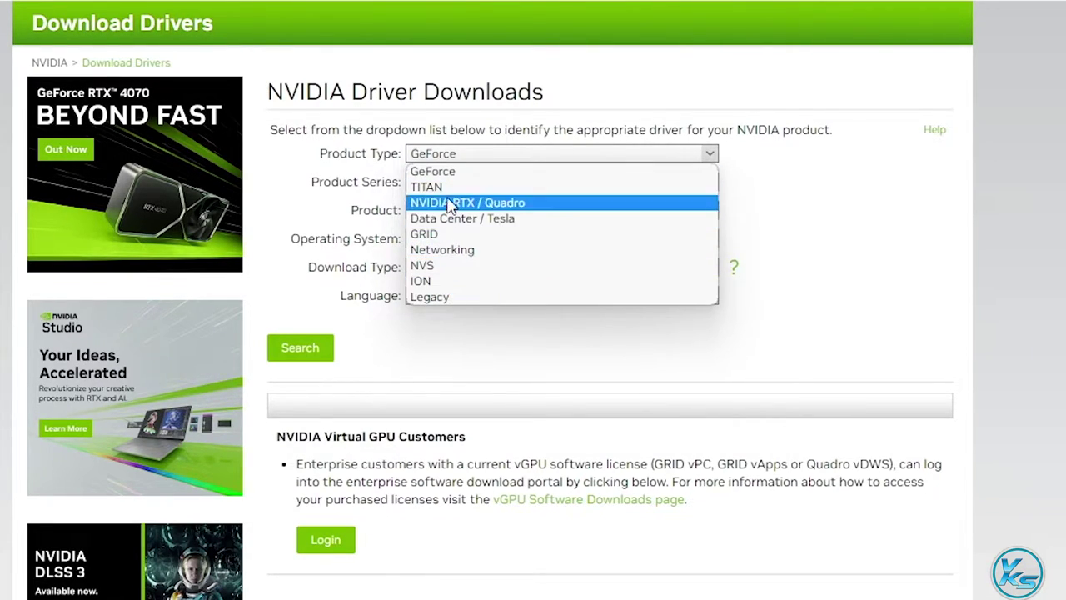
pyautogui.click(459, 171)
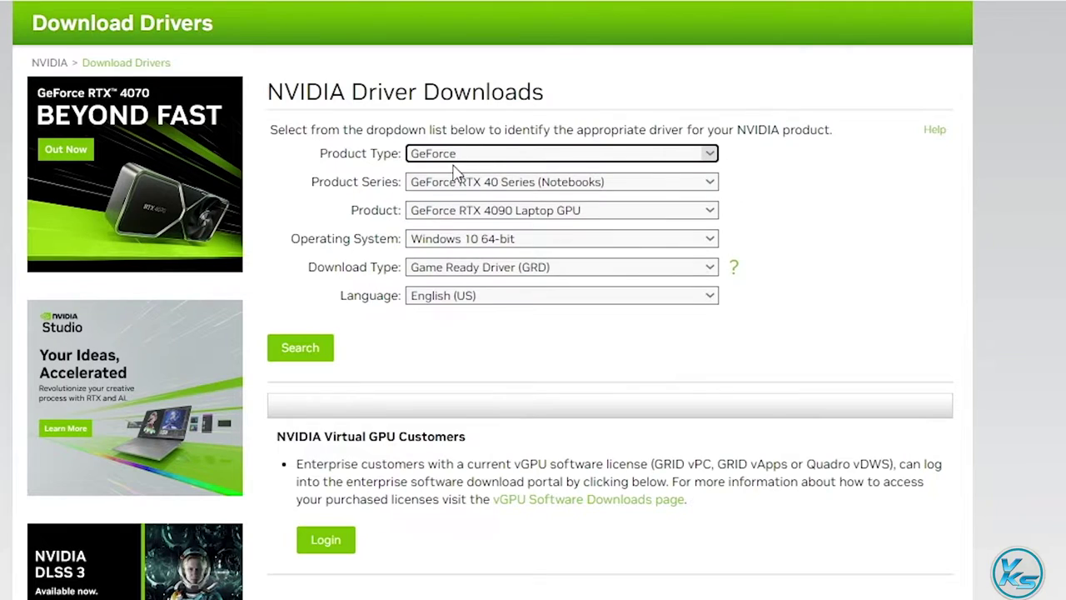
# Set the product series to GeForce RTX 30 Series and the product to GeForce RTX 3060.
pyautogui.click(487, 185)
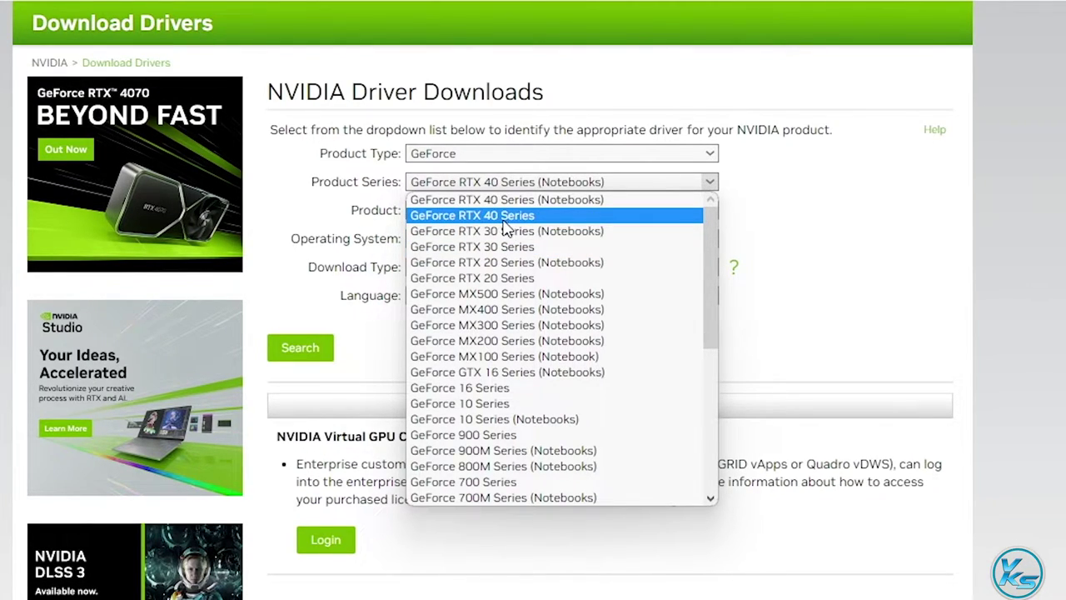
pyautogui.click(482, 248)
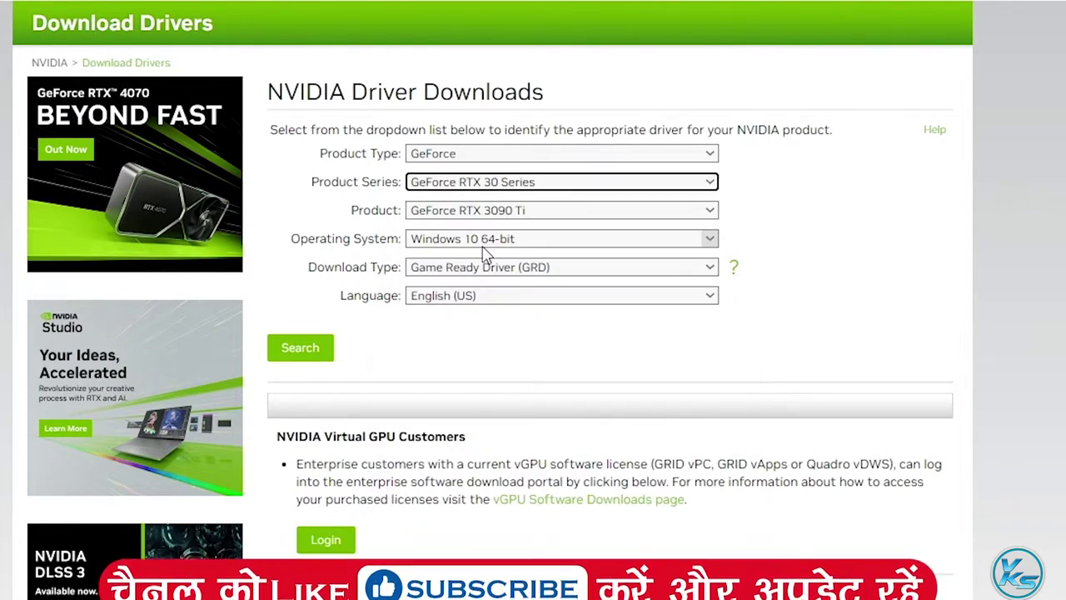
pyautogui.click(438, 218)
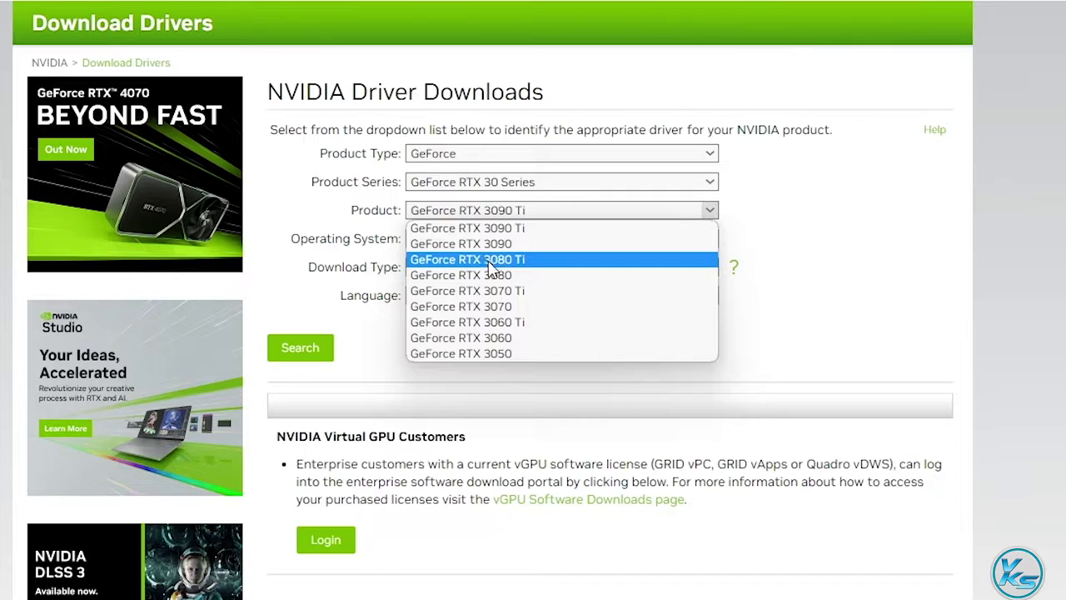
pyautogui.click(489, 338)
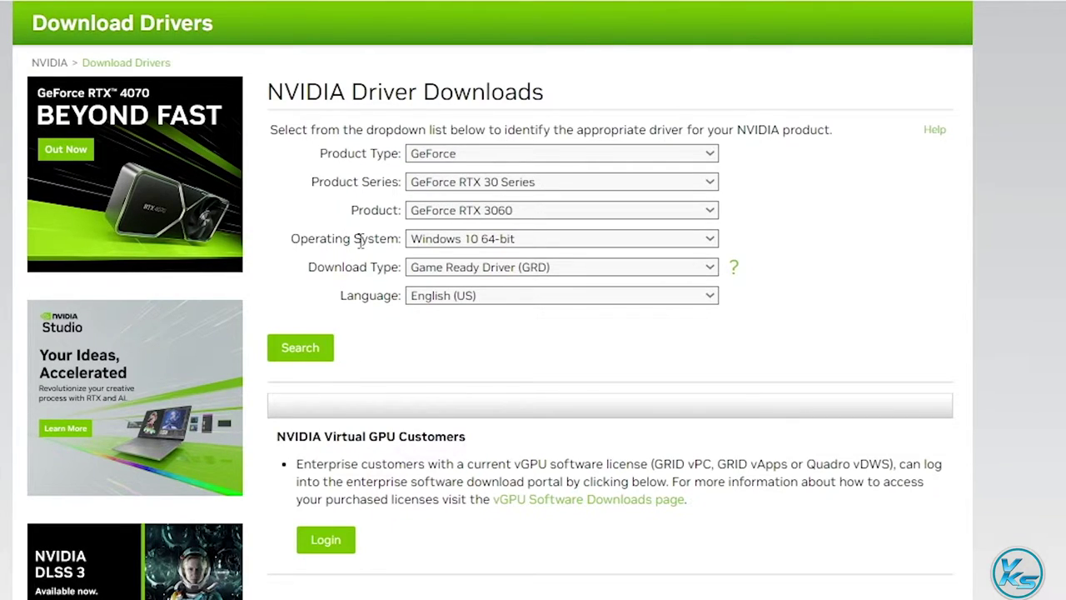
# Set the operating system to Windows 11 and the download type to Game Ready Driver (GRD).
pyautogui.click(467, 240)
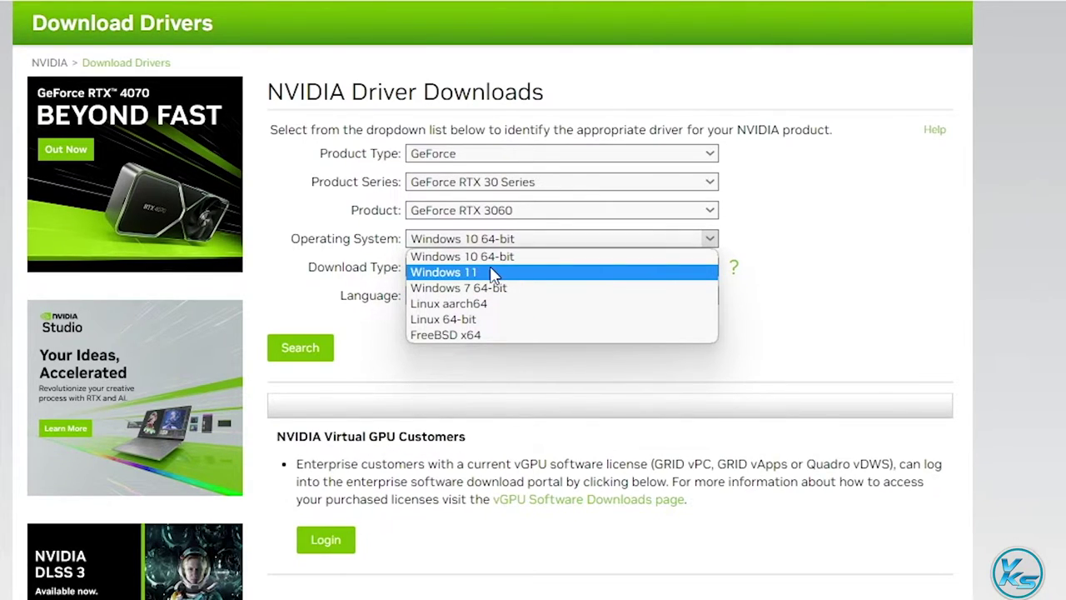
pyautogui.click(481, 276)
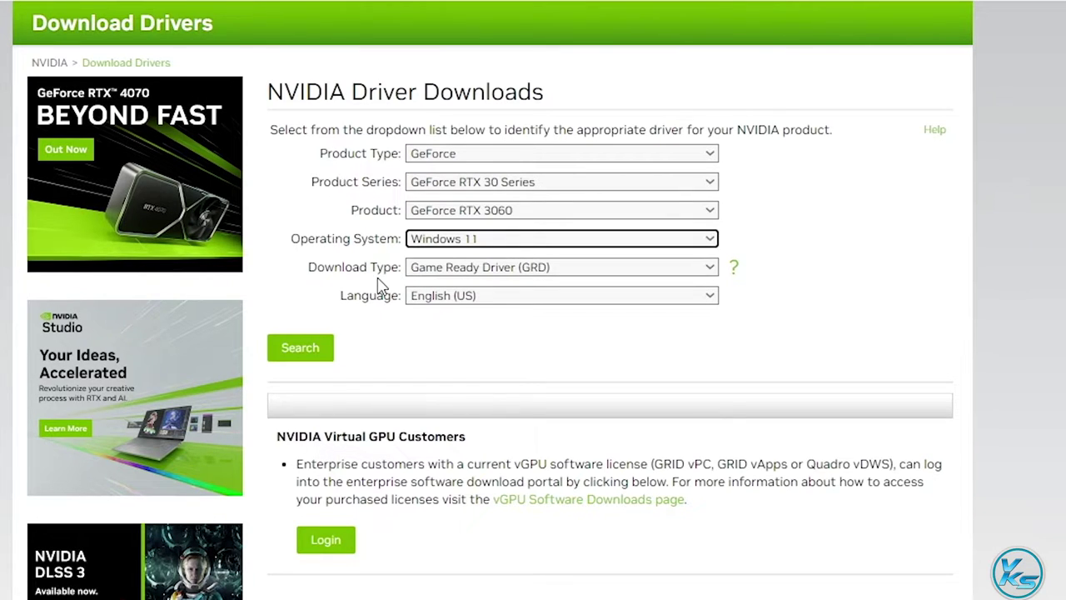
pyautogui.click(495, 271)
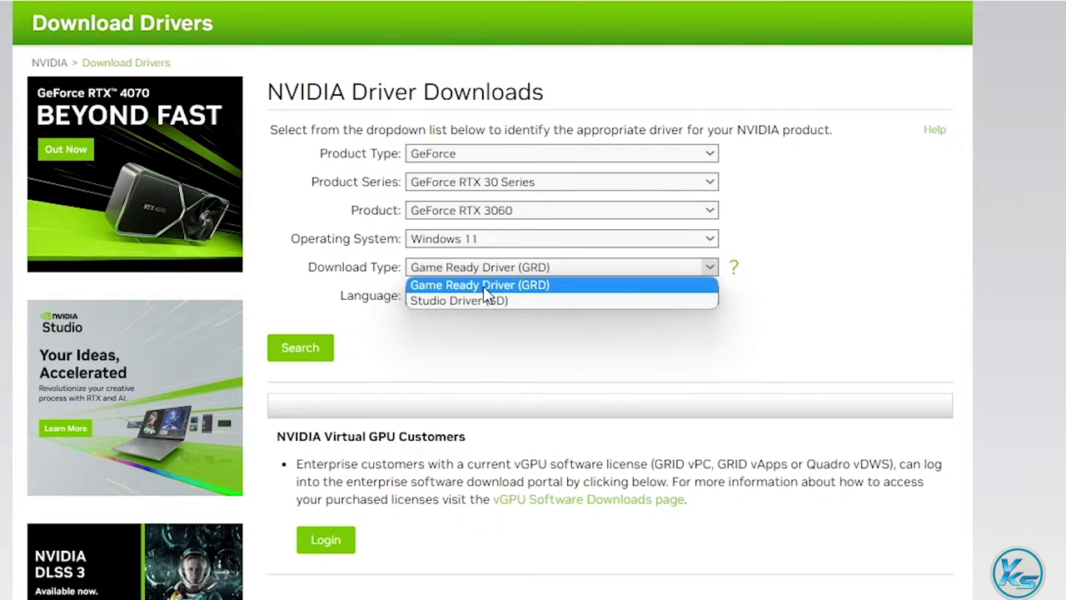
pyautogui.click(484, 288)
# Choose English (US) as the driver language and search for the matching driver.
pyautogui.click(490, 296)
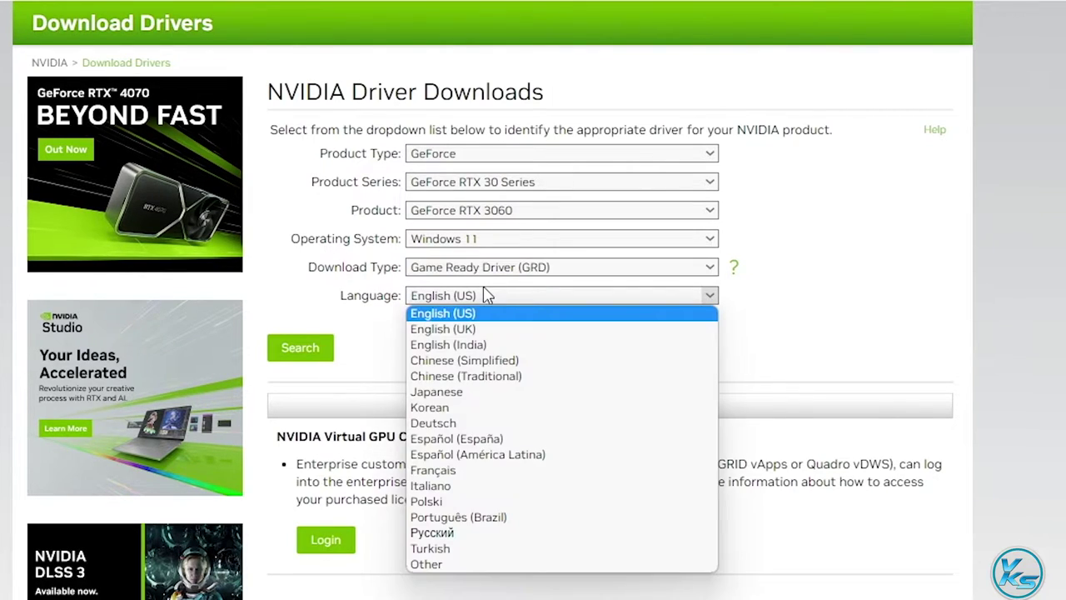
pyautogui.click(490, 305)
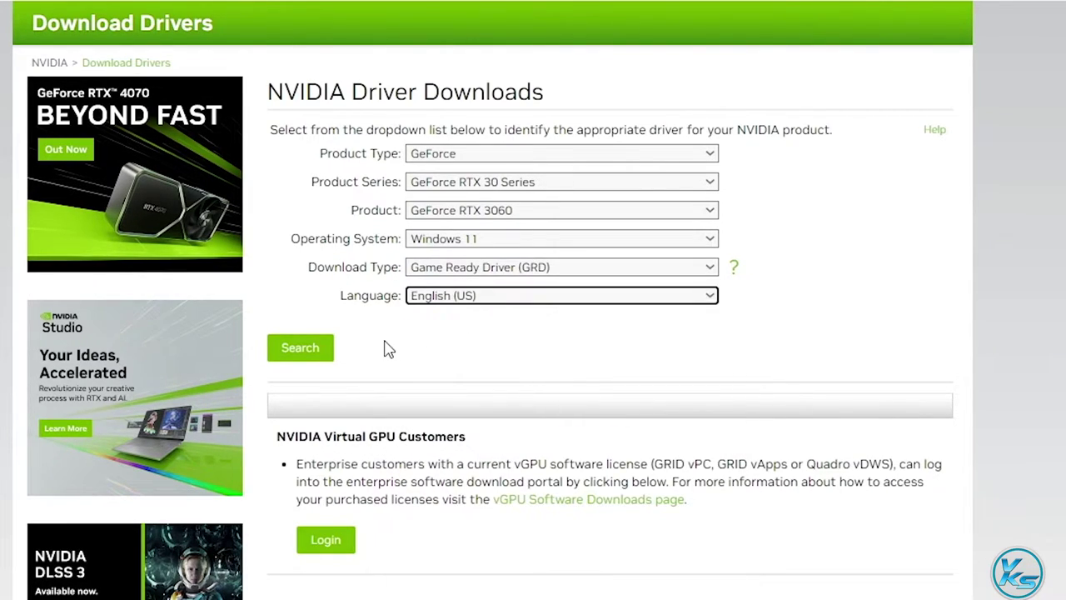
pyautogui.click(332, 350)
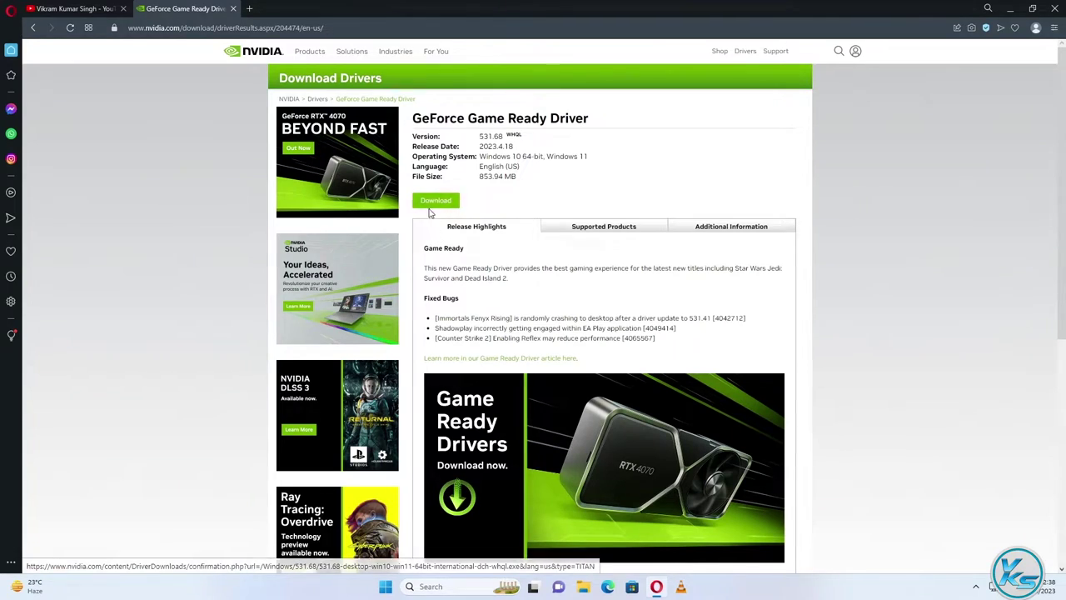
# Download the GeForce Game Ready Driver 531.68 installer and save it to the Desktop folder.
pyautogui.click(307, 250)
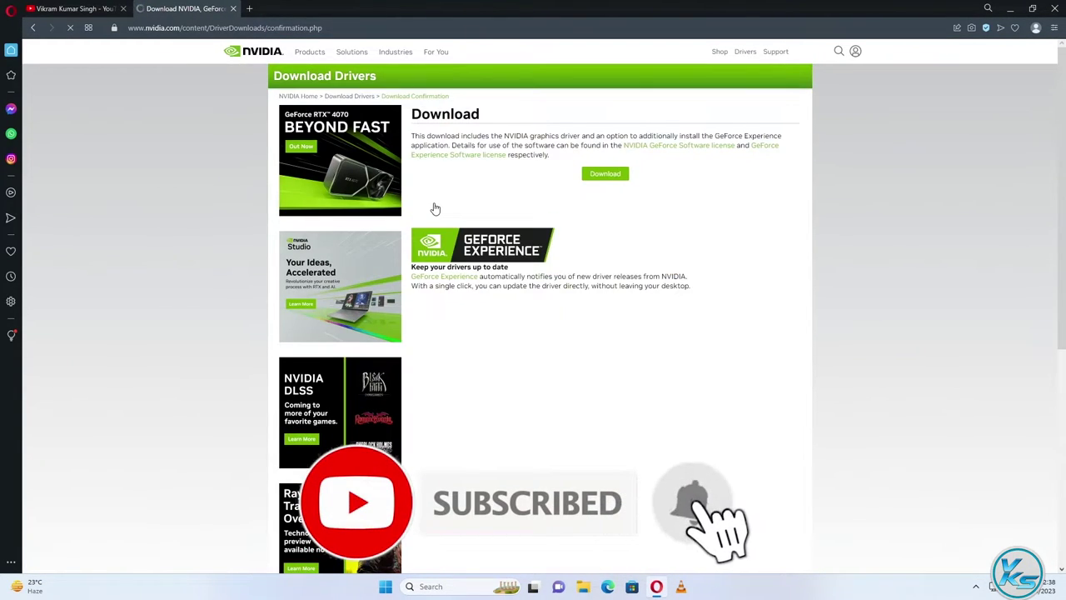
pyautogui.click(607, 182)
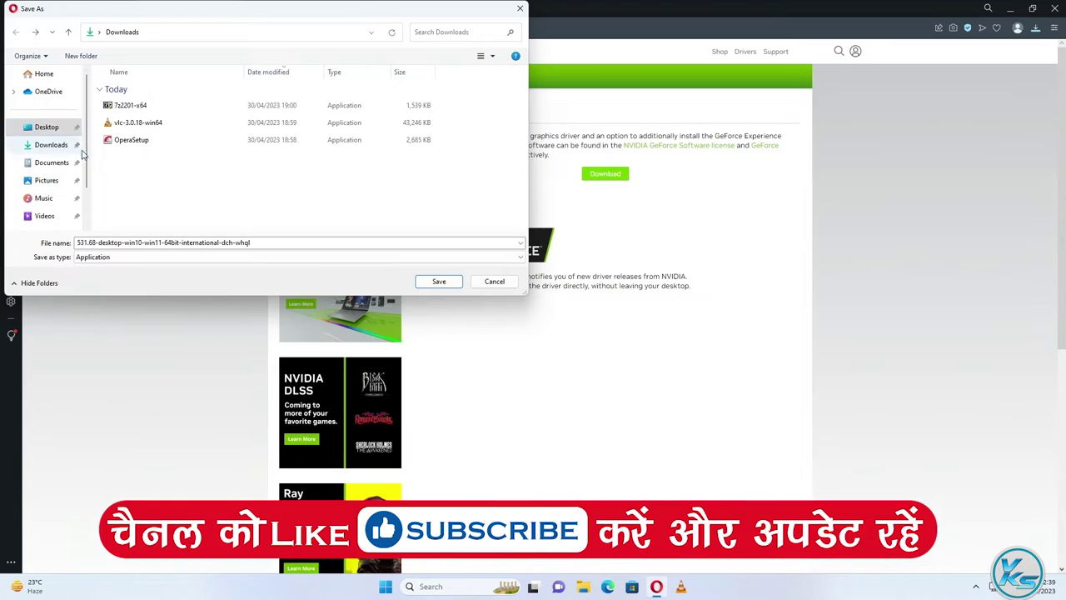
pyautogui.click(46, 128)
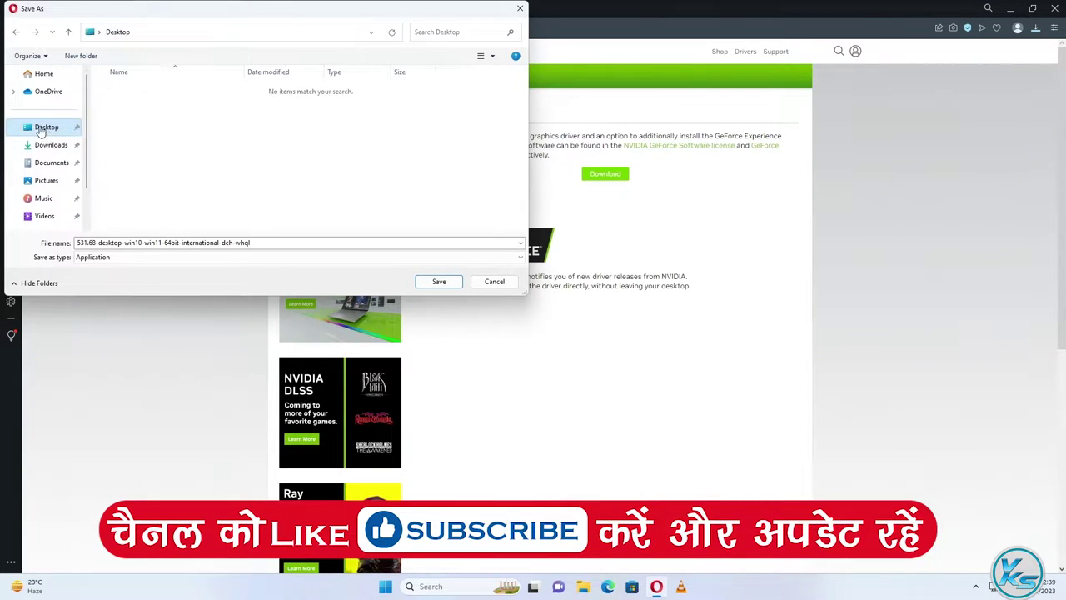
pyautogui.click(439, 284)
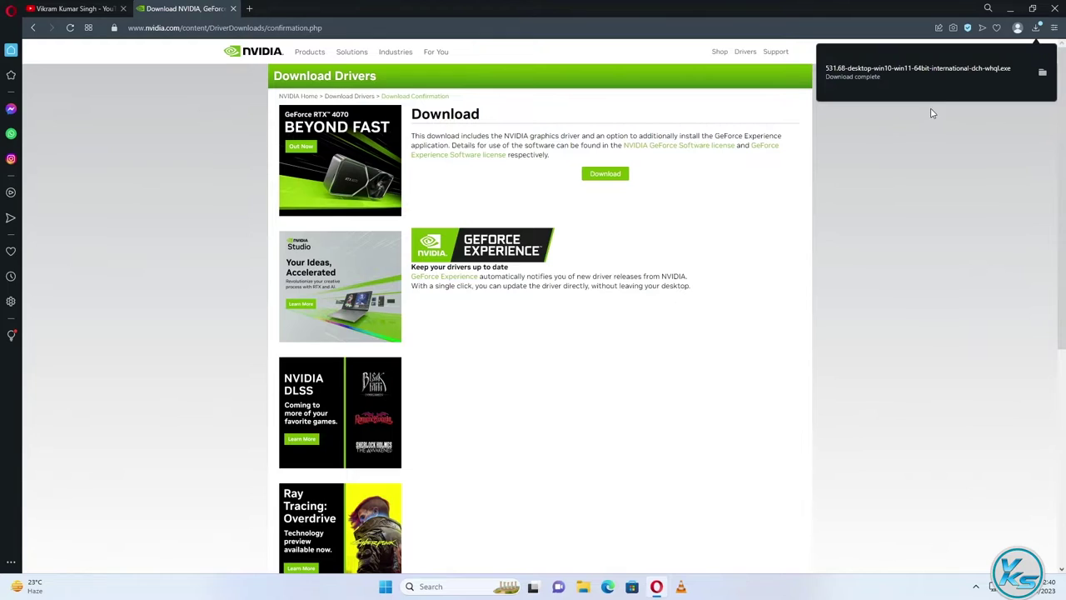
# Minimize the browser and move the downloaded driver installer to a free spot on the desktop, away from the Recycle Bin.
pyautogui.click(1010, 8)
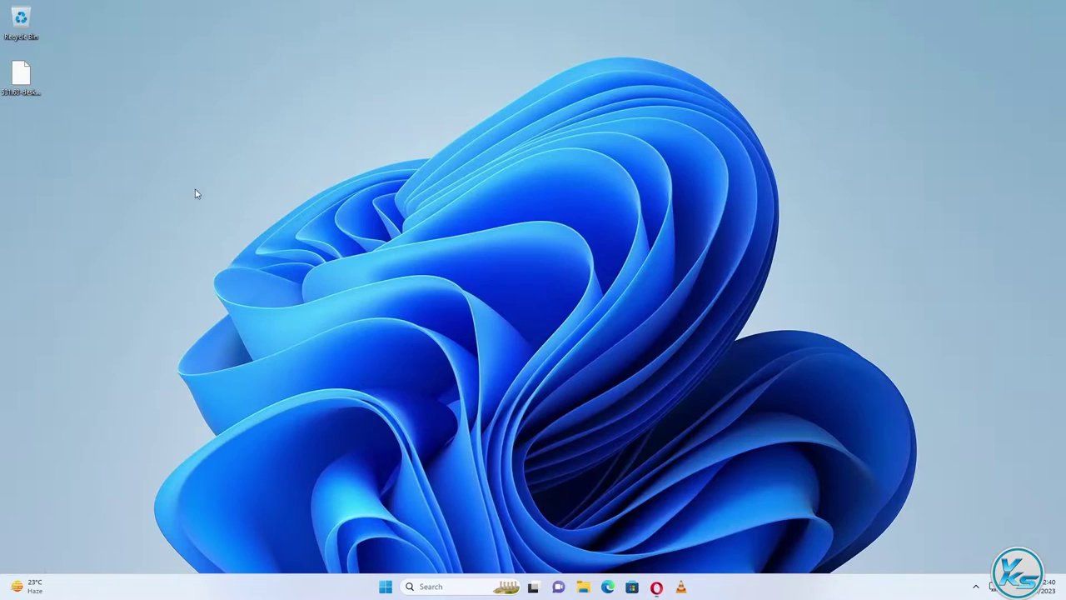
pyautogui.moveTo(15, 88); pyautogui.dragTo(174, 71)
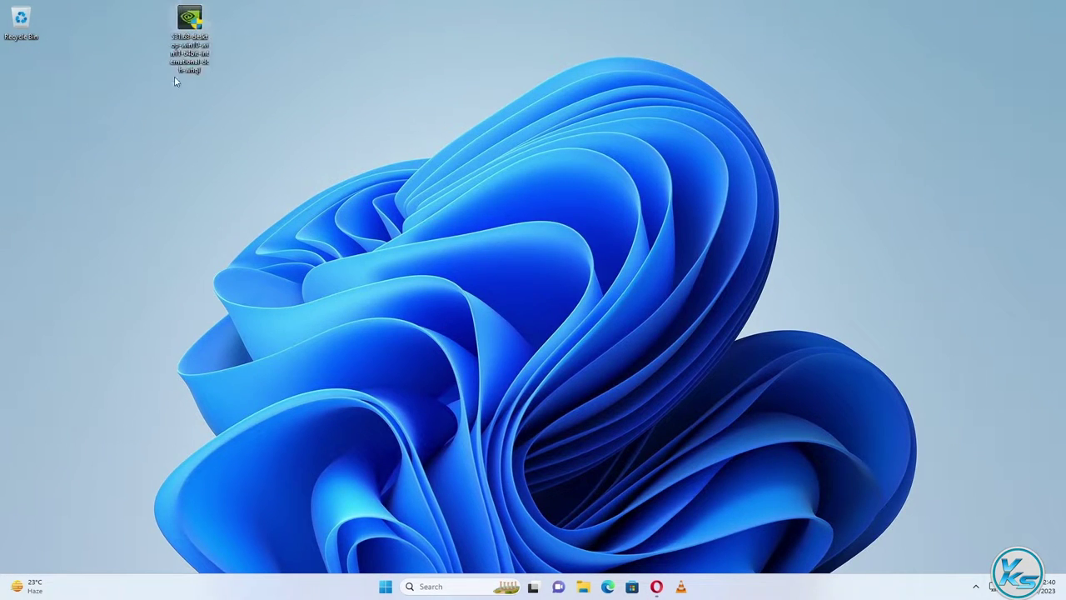
pyautogui.rightClick(174, 85)
pyautogui.press('Escape')
# Unblock the NVIDIA driver installer in its file properties and apply the change.
pyautogui.rightClick(190, 20)
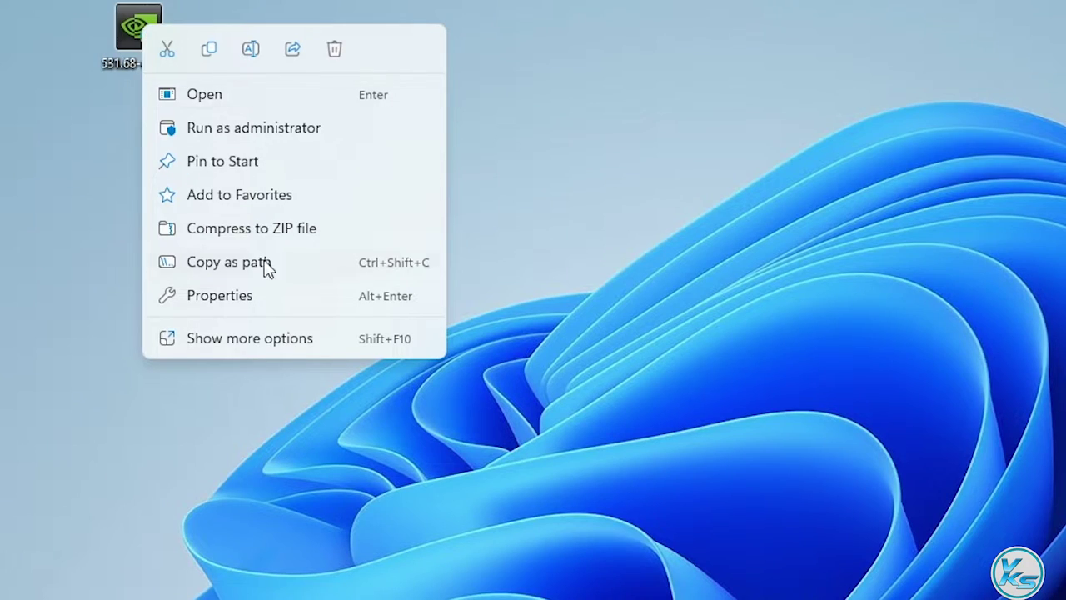
pyautogui.click(210, 299)
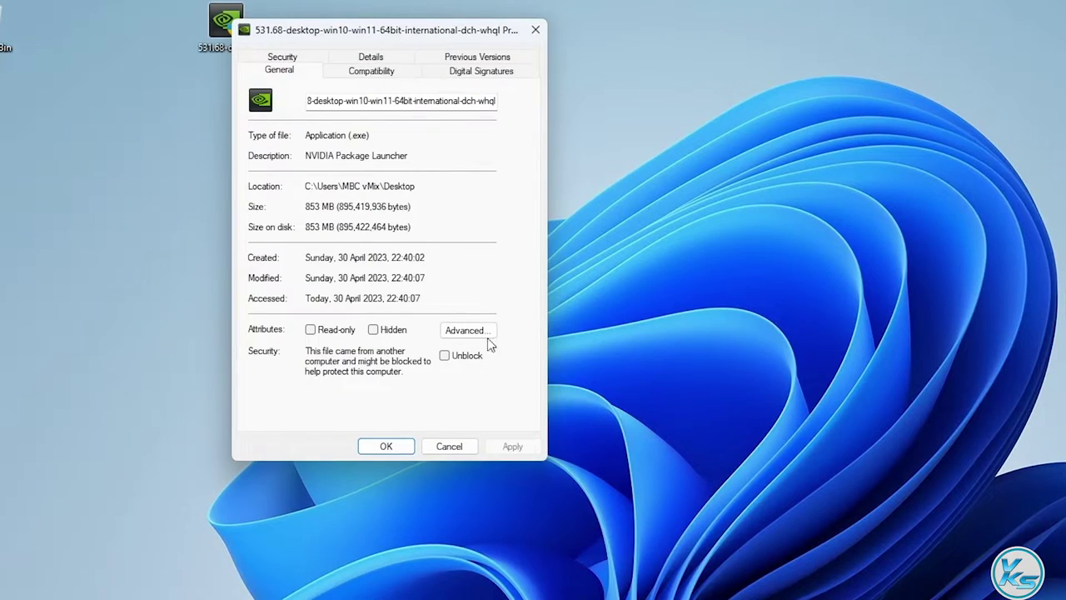
pyautogui.click(446, 361)
pyautogui.click(514, 448)
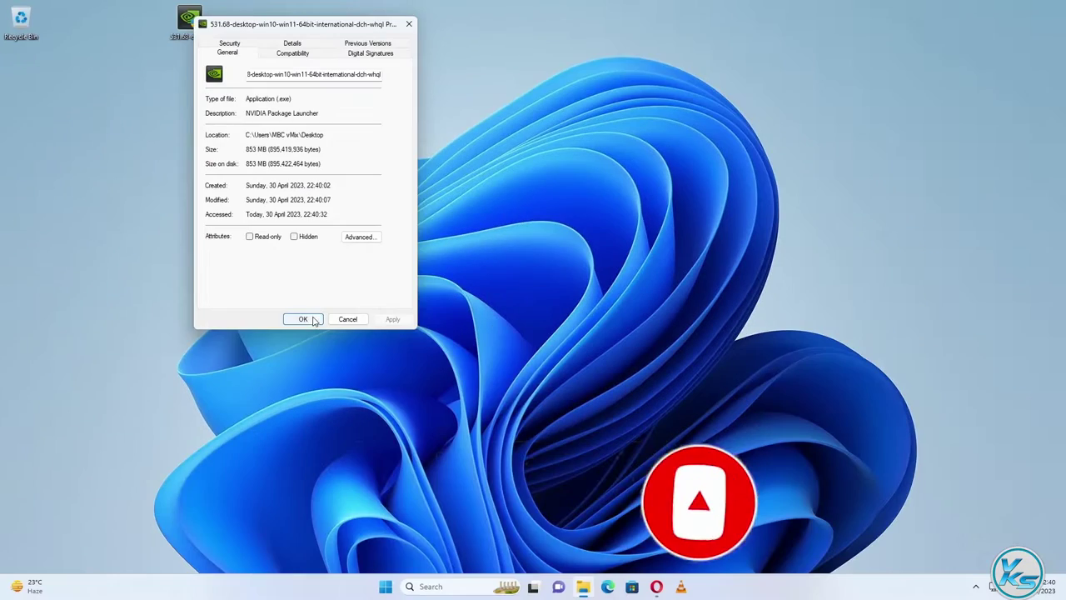
pyautogui.click(386, 445)
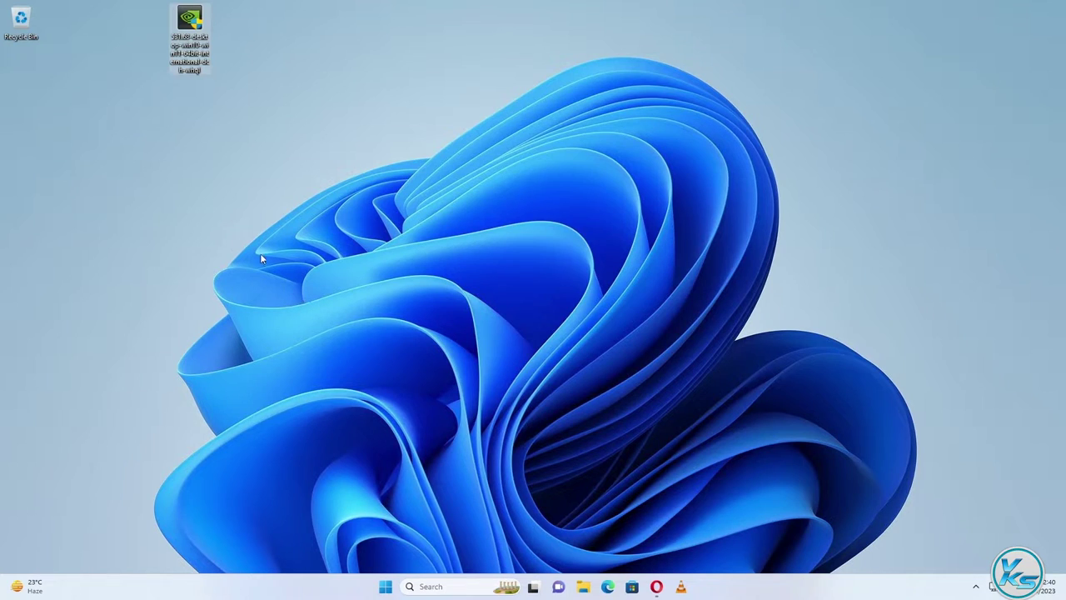
# Run the NVIDIA driver installer as administrator, allowing it to make changes, and extract the driver files to the default path.
pyautogui.moveTo(189, 20)
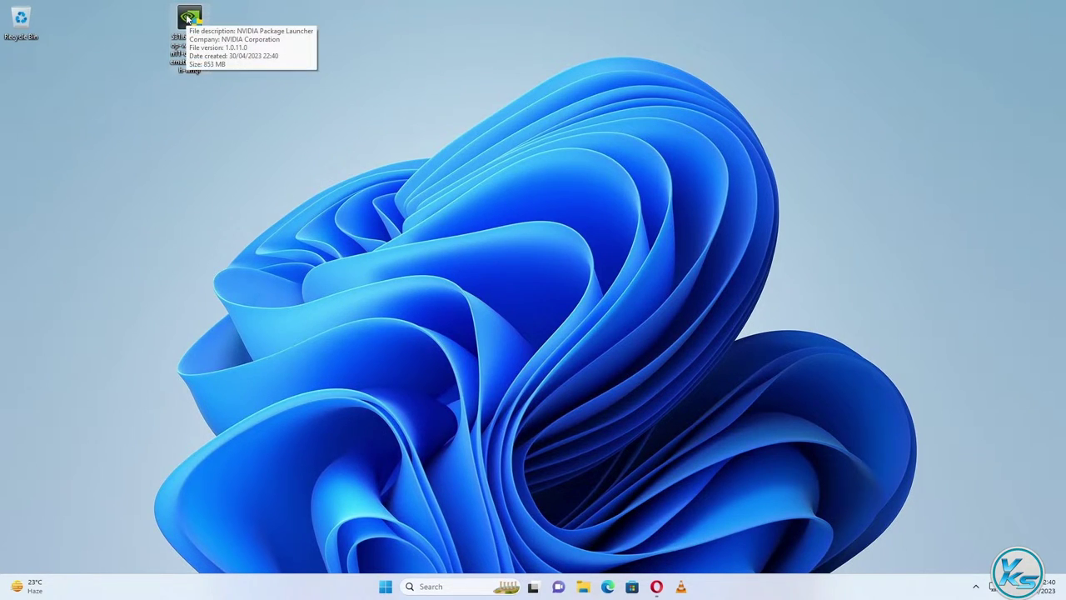
pyautogui.rightClick(190, 19)
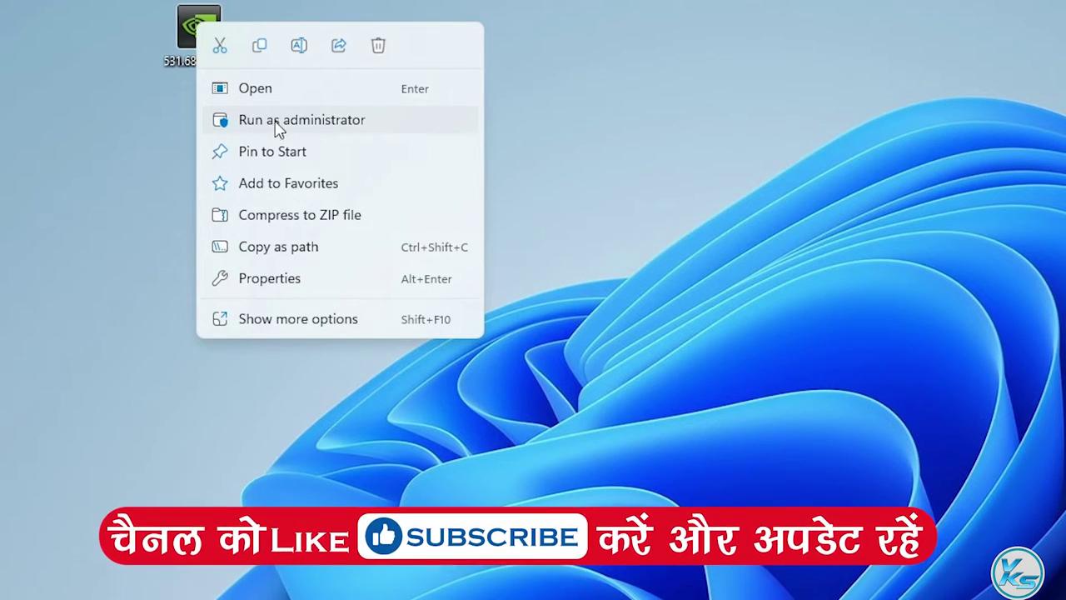
pyautogui.click(318, 125)
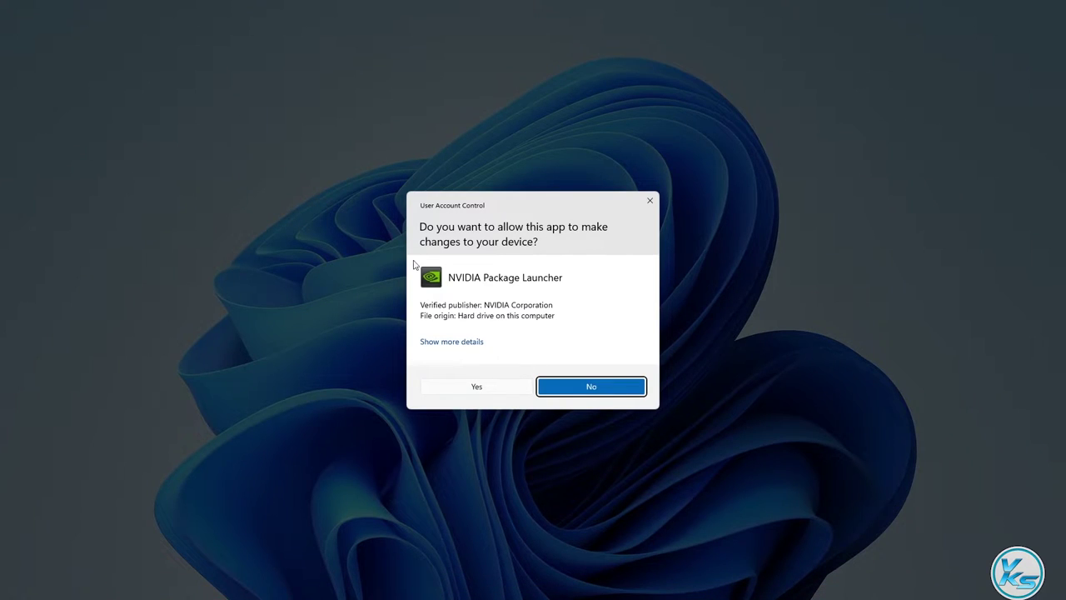
pyautogui.click(463, 389)
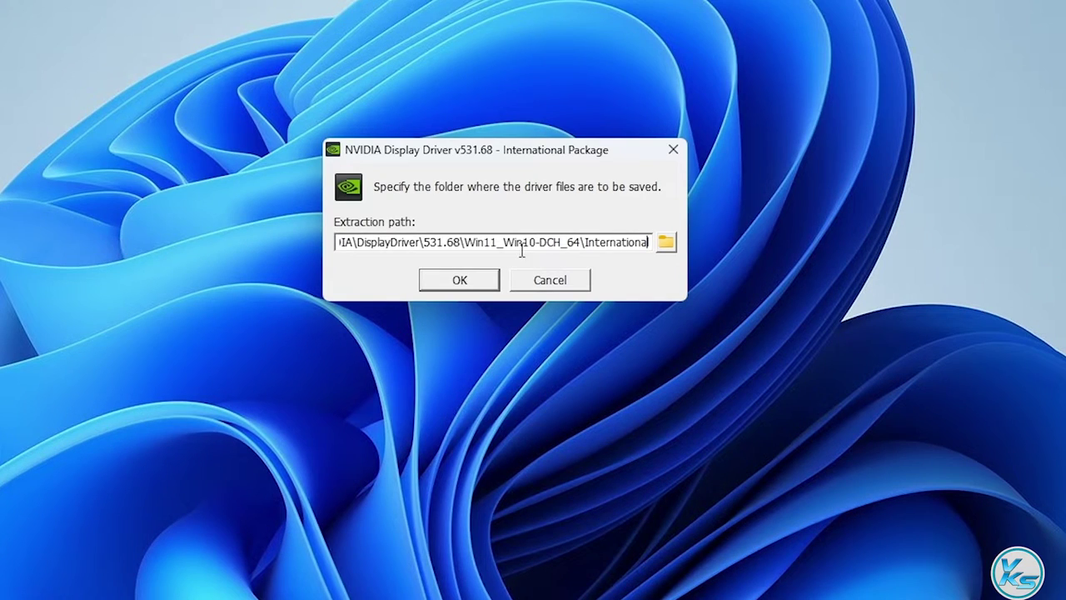
pyautogui.click(487, 285)
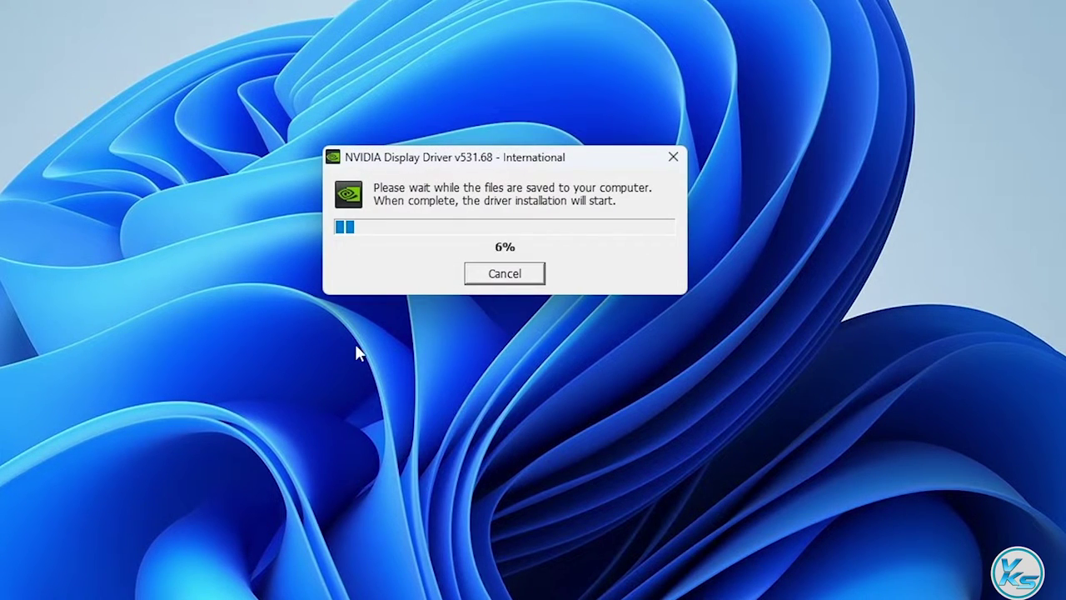
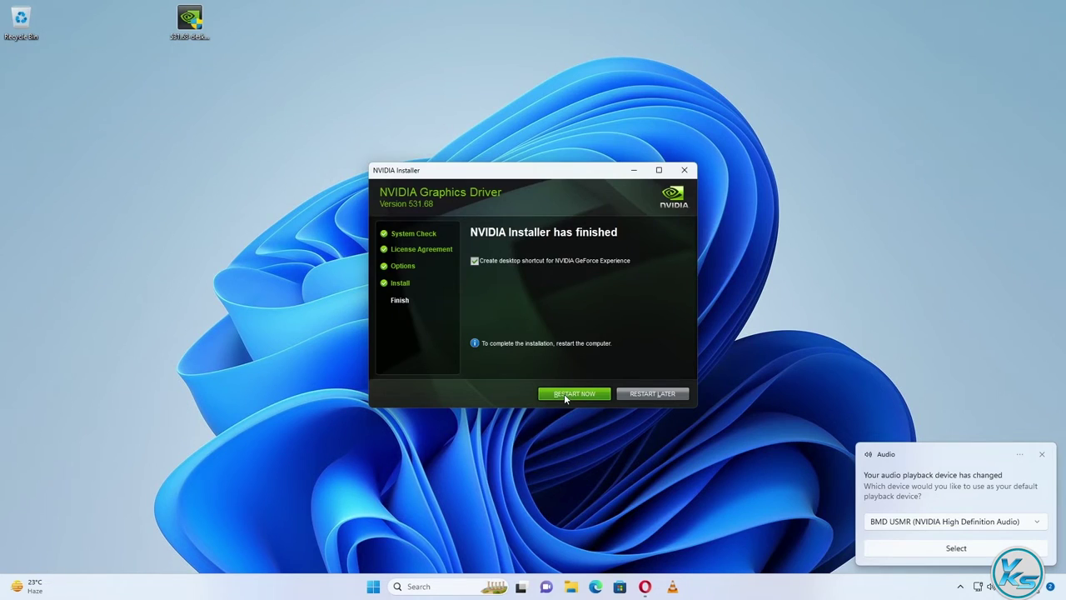
# Restart the computer to complete the driver installation, and permanently delete the 531.68 driver installer from the desktop.
pyautogui.click(573, 500)
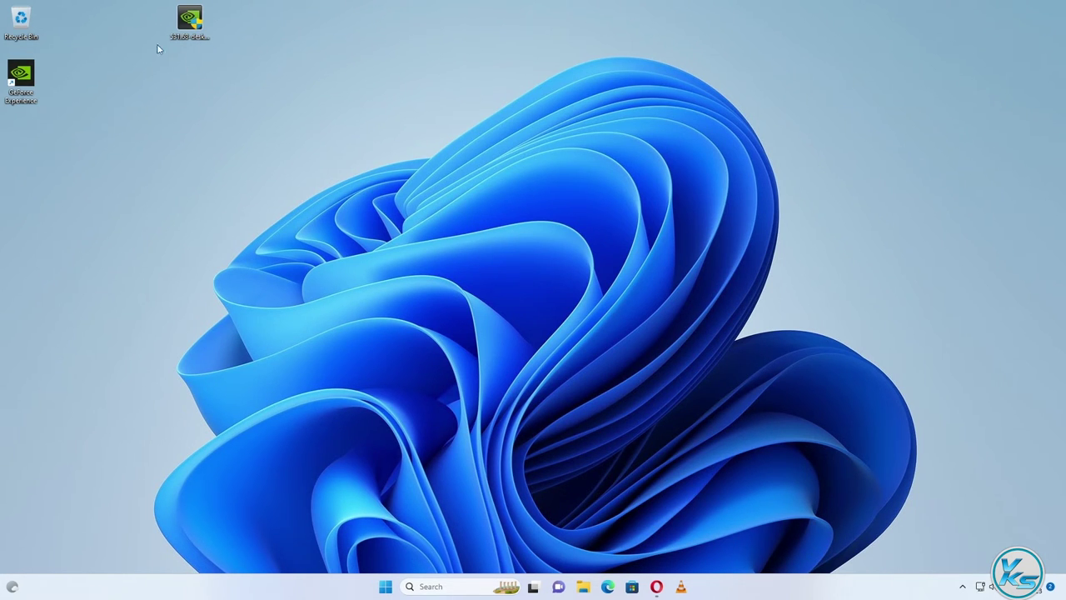
pyautogui.moveTo(123, 3); pyautogui.dragTo(297, 95)
pyautogui.hotkey('shift', 'Delete')
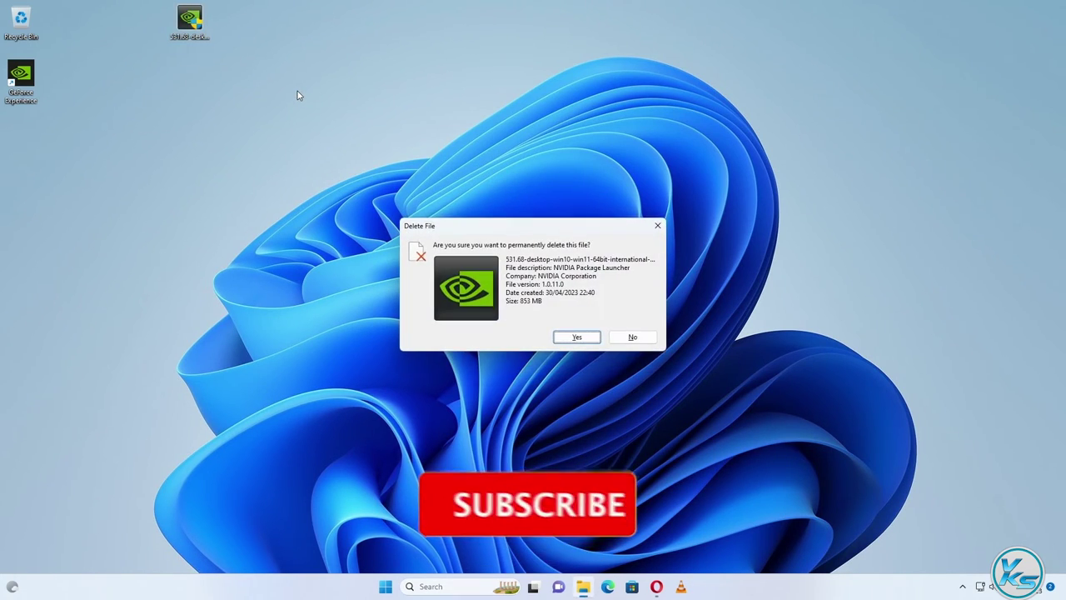
pyautogui.press('Return')
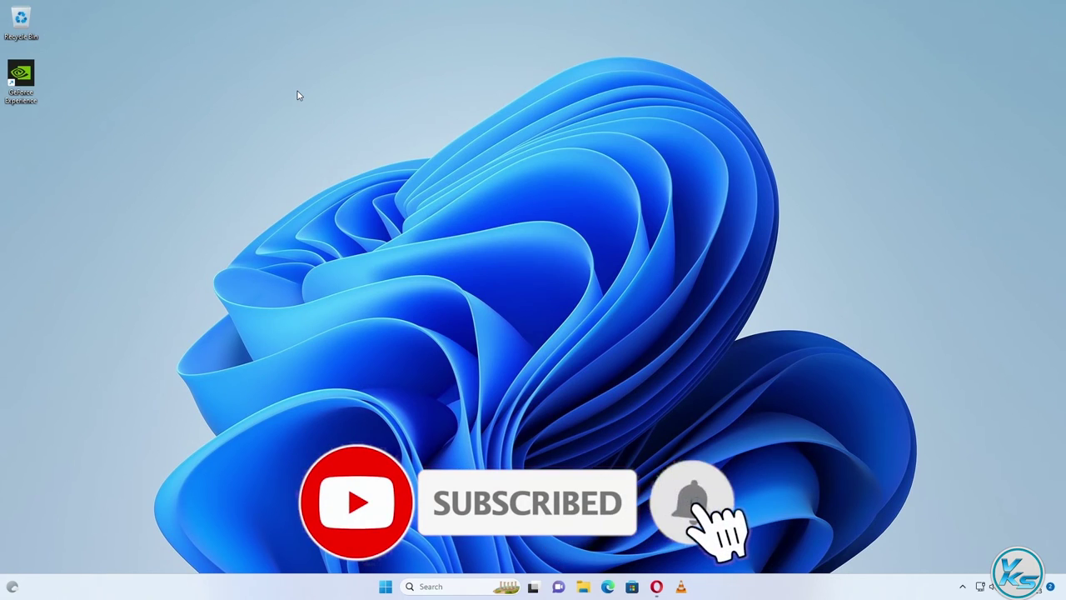
# Open GeForce Experience from the desktop, dismiss the NVIDIA login window without signing in, and close the program.
pyautogui.doubleClick(30, 81)
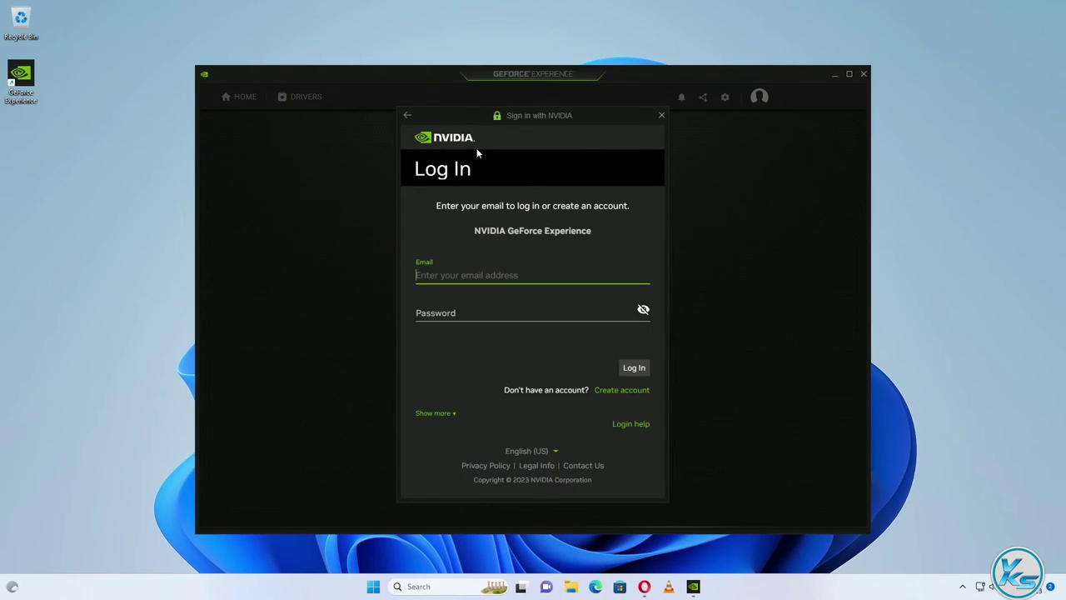
pyautogui.click(662, 116)
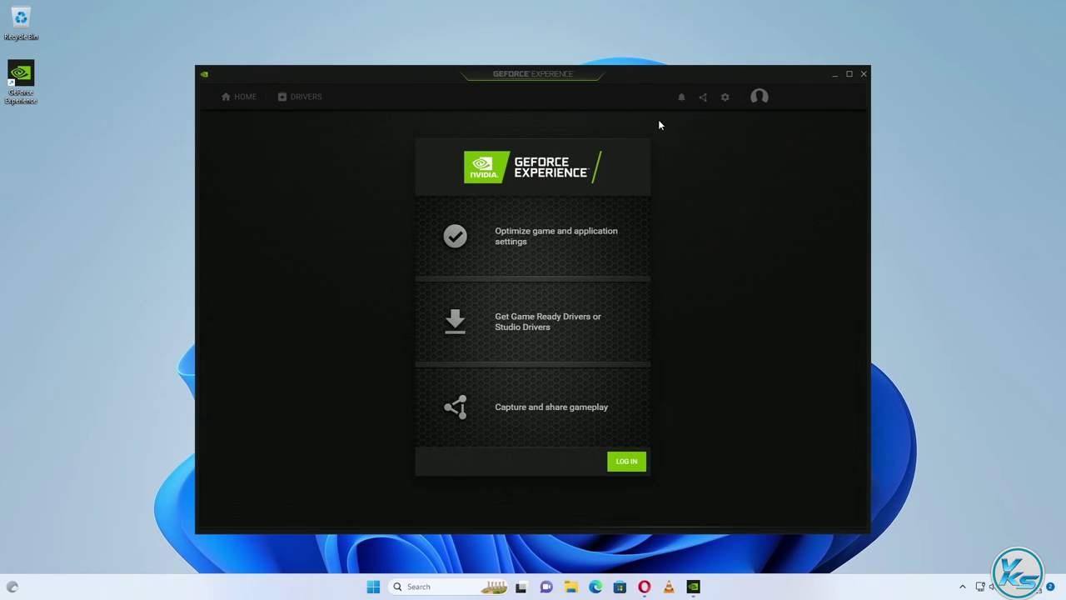
pyautogui.click(865, 75)
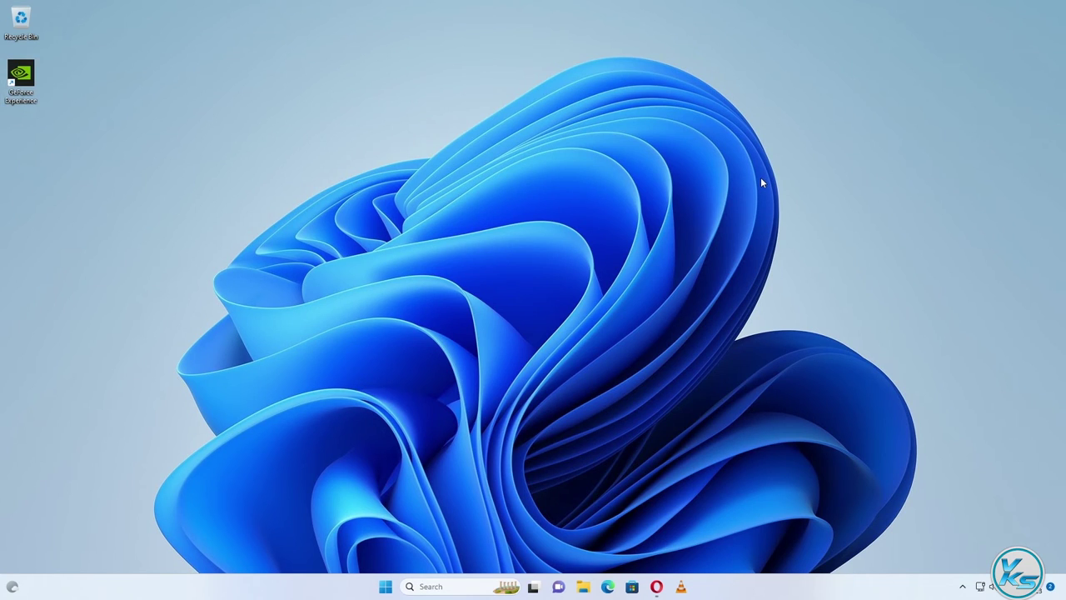
# Find and open the NVIDIA Control Panel and accept its software license agreement.
pyautogui.click(963, 587)
pyautogui.click(929, 556)
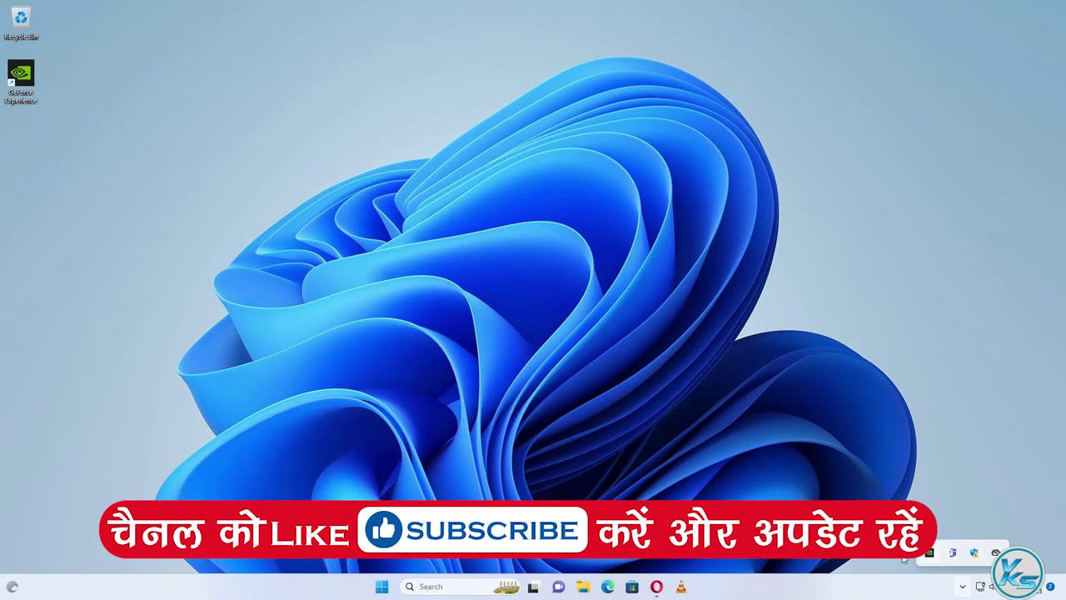
pyautogui.click(430, 592)
pyautogui.write('n')
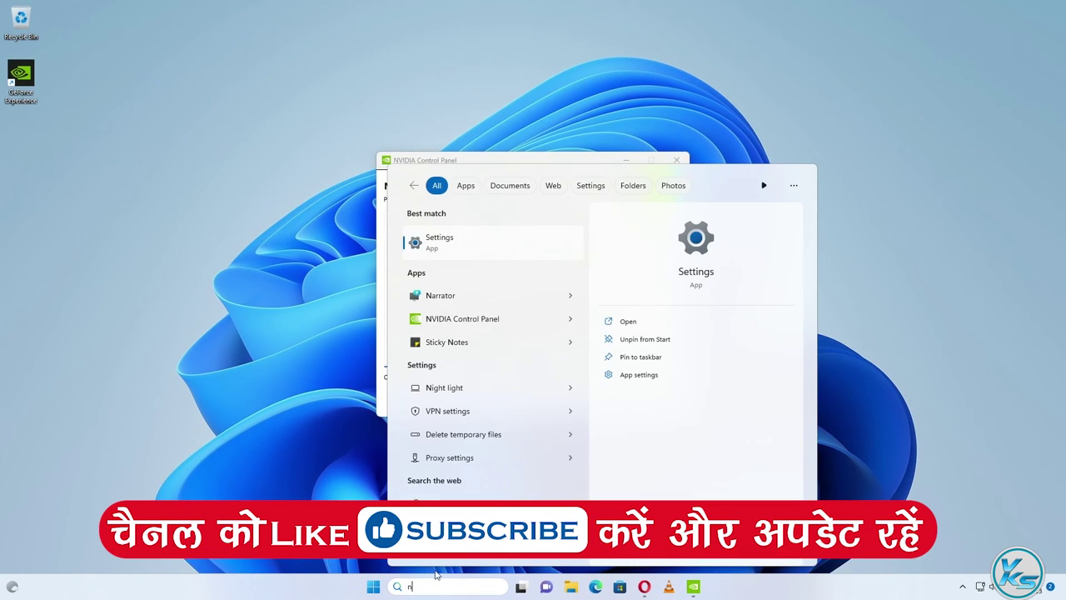
pyautogui.click(456, 325)
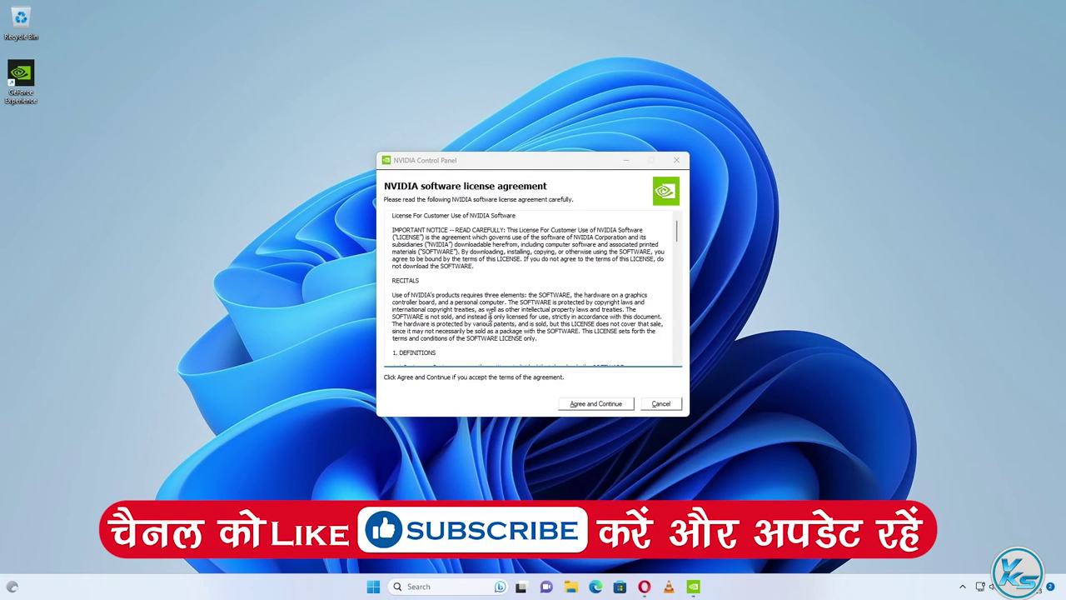
pyautogui.click(577, 405)
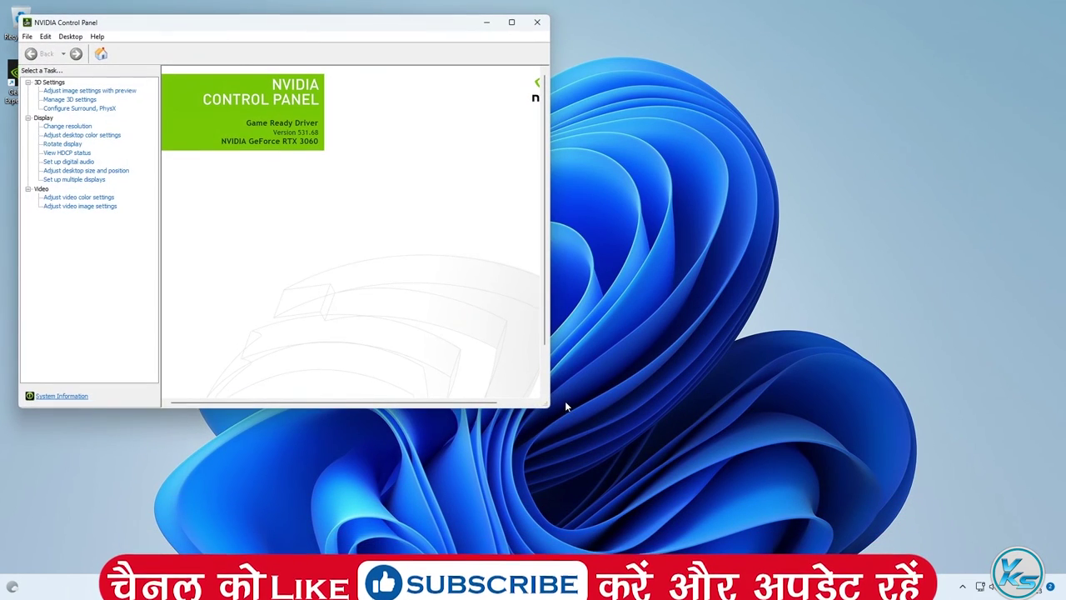
# Look through the 3D Settings, Display and Video pages of the NVIDIA Control Panel, ending on the video image settings.
pyautogui.moveTo(305, 30); pyautogui.dragTo(522, 33)
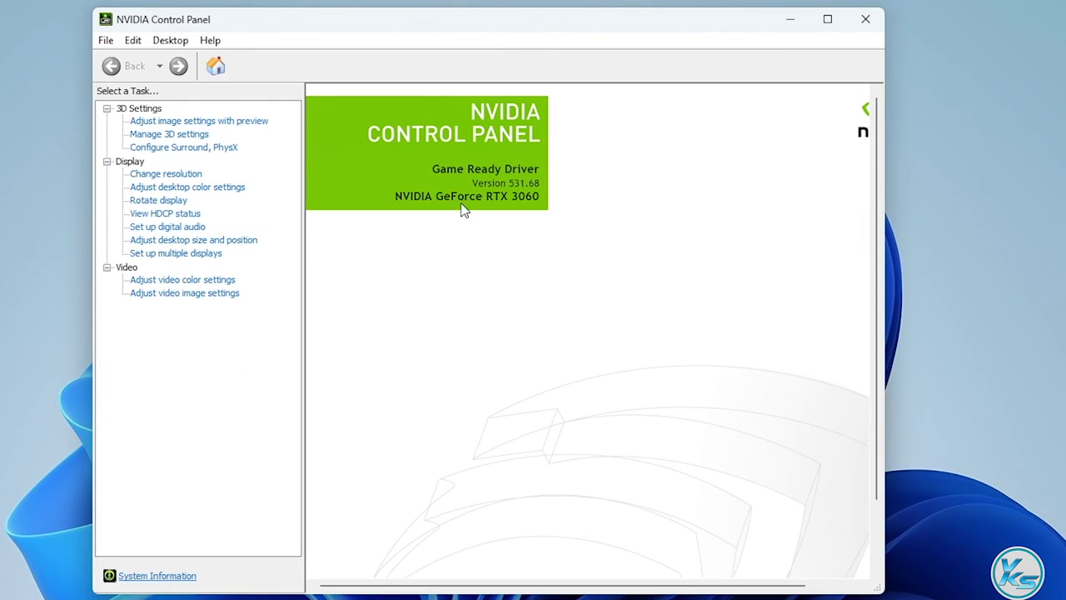
pyautogui.click(255, 123)
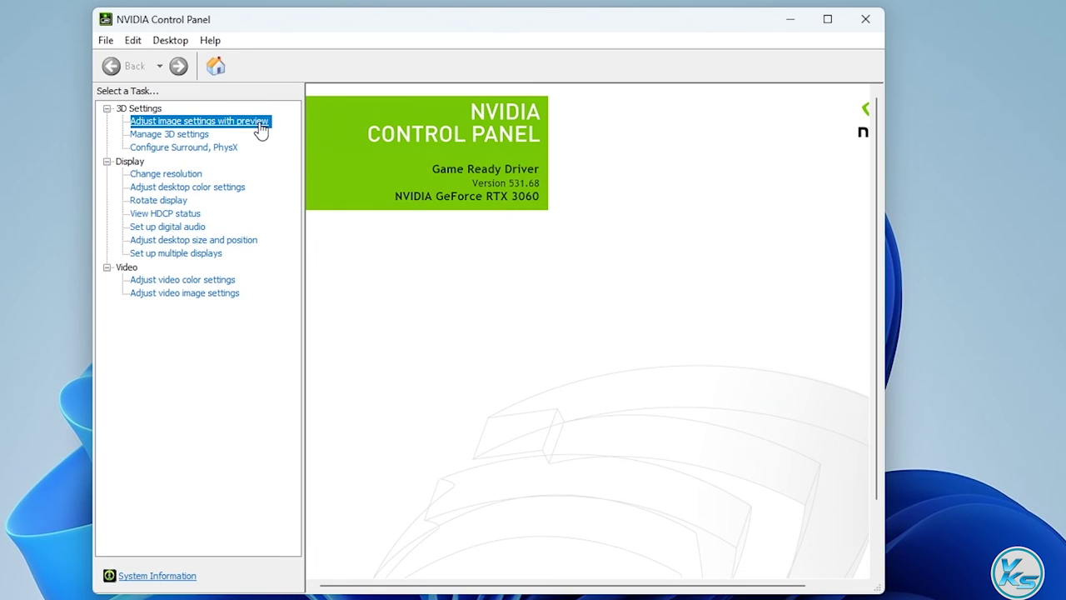
pyautogui.click(179, 134)
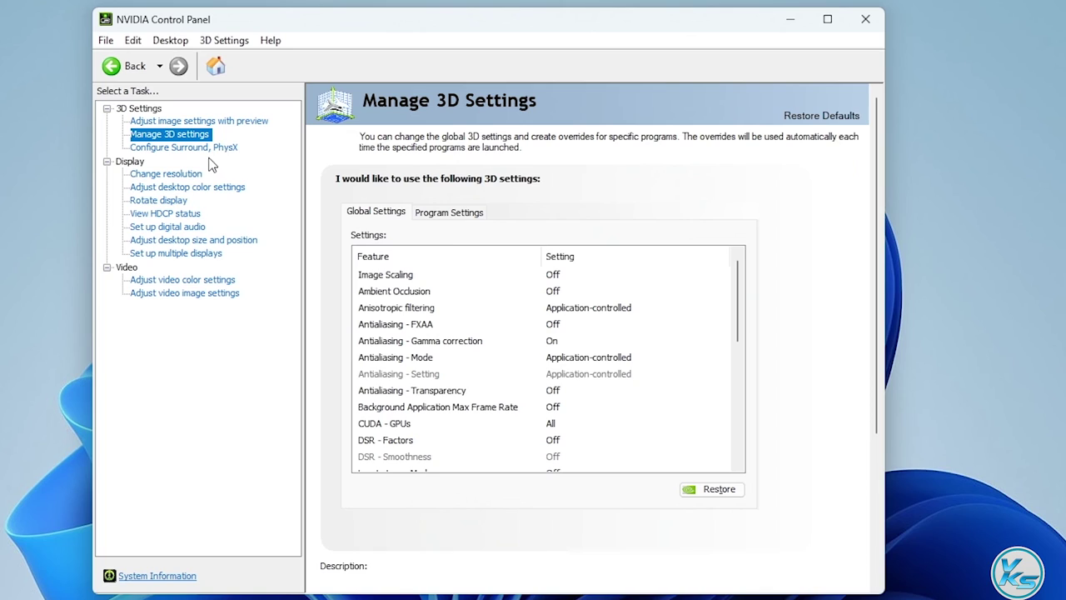
pyautogui.click(212, 149)
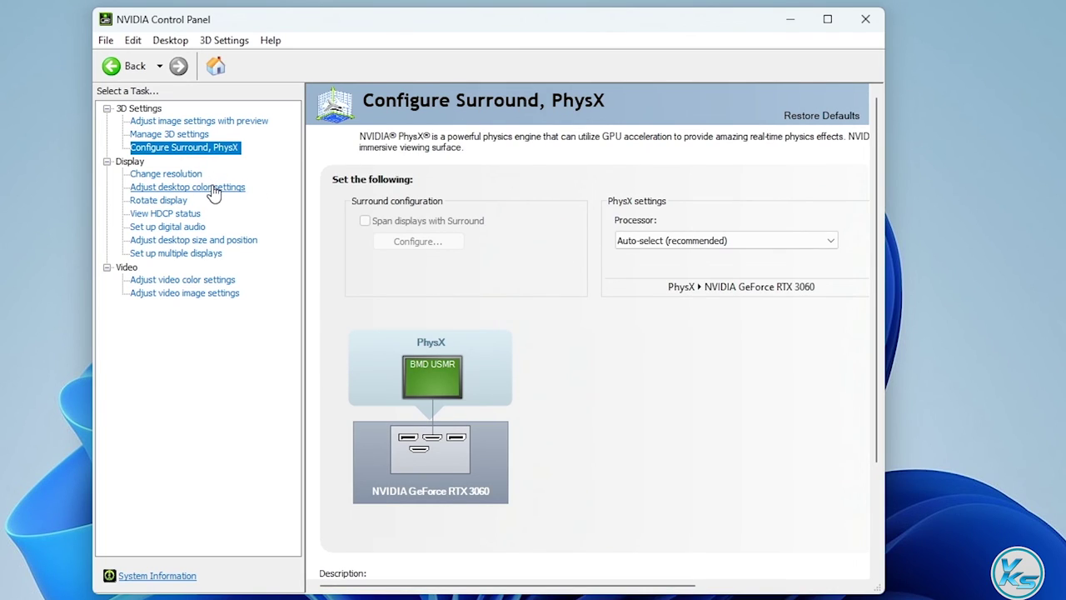
pyautogui.click(187, 175)
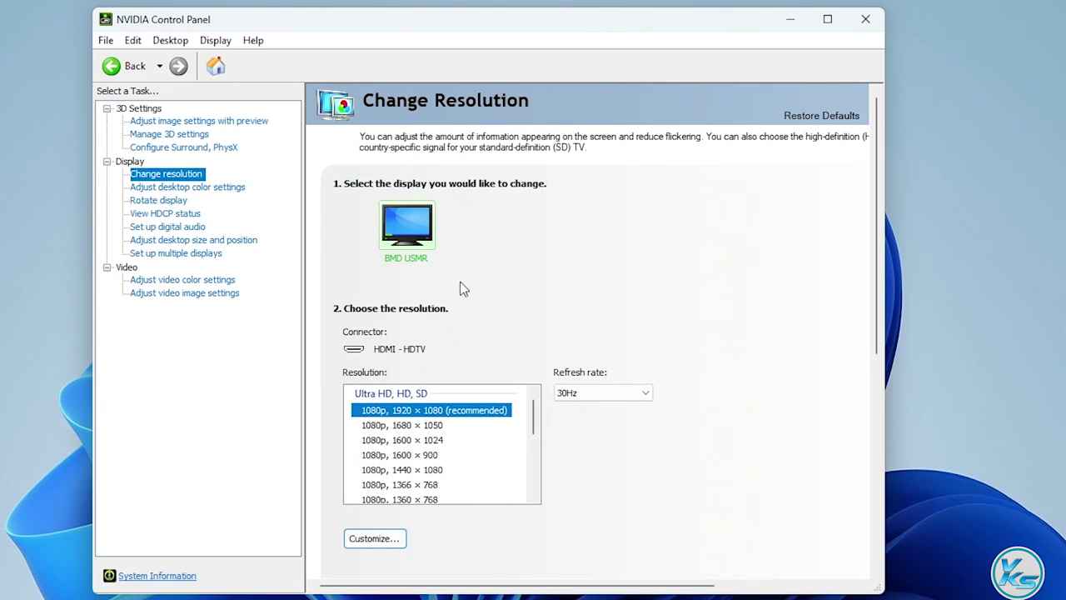
pyautogui.click(206, 188)
pyautogui.click(174, 202)
pyautogui.click(175, 214)
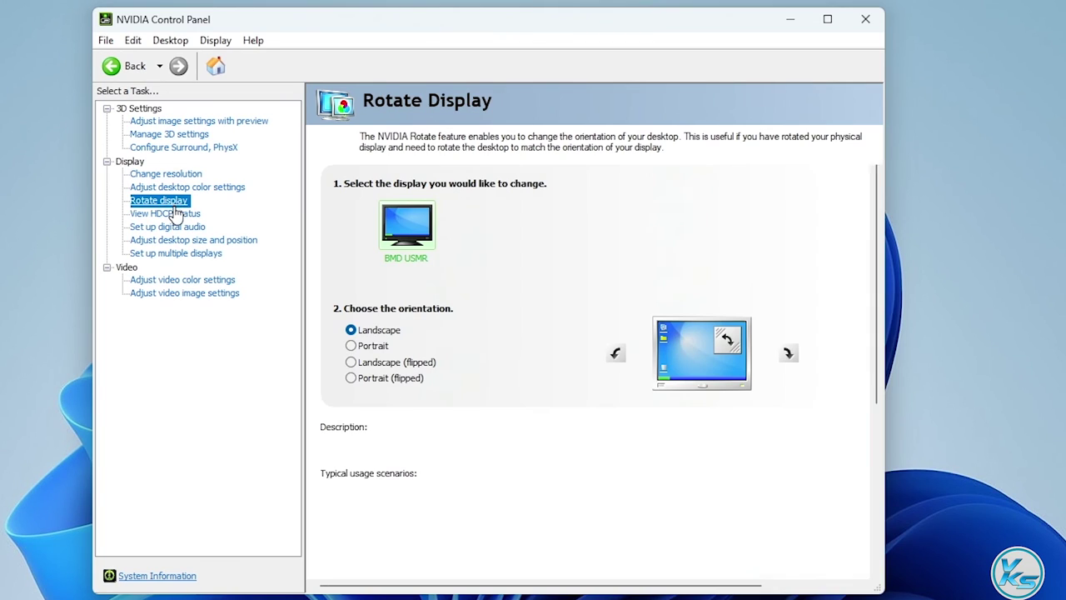
pyautogui.click(179, 226)
pyautogui.click(184, 240)
pyautogui.click(187, 254)
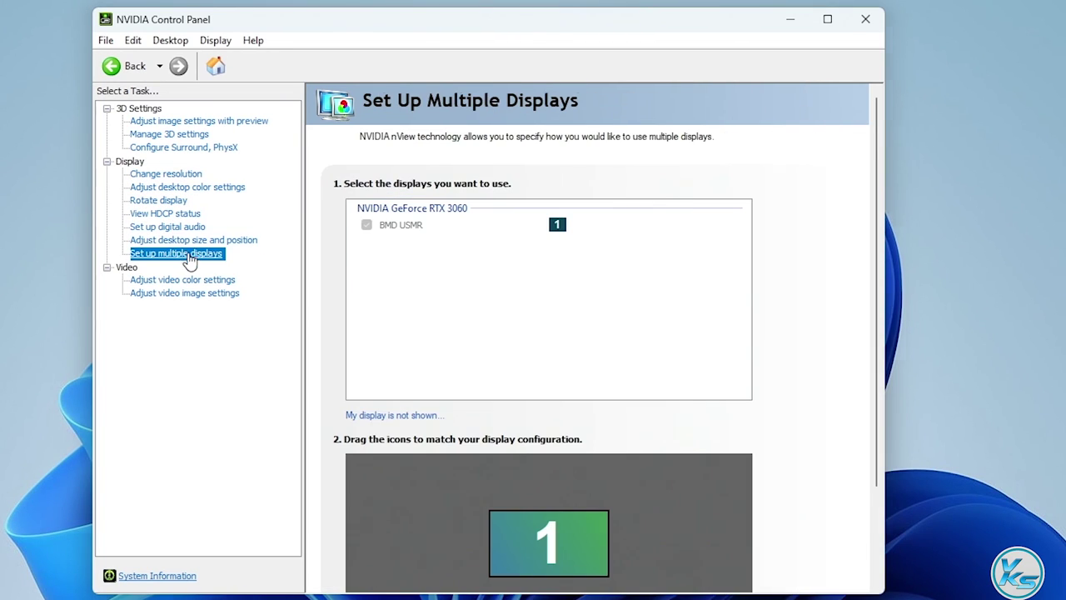
pyautogui.click(190, 280)
pyautogui.click(218, 293)
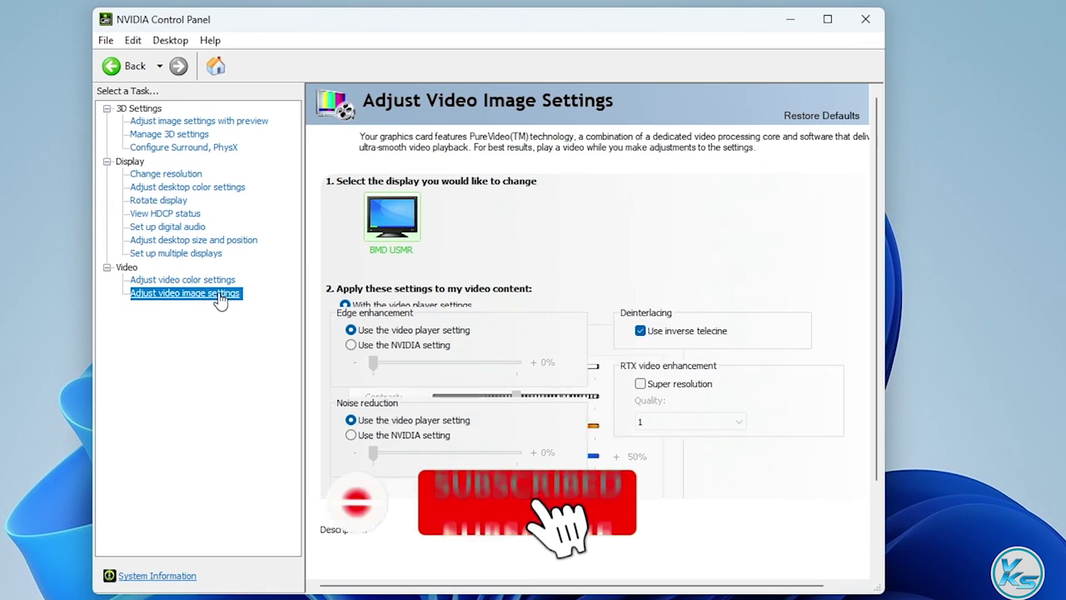